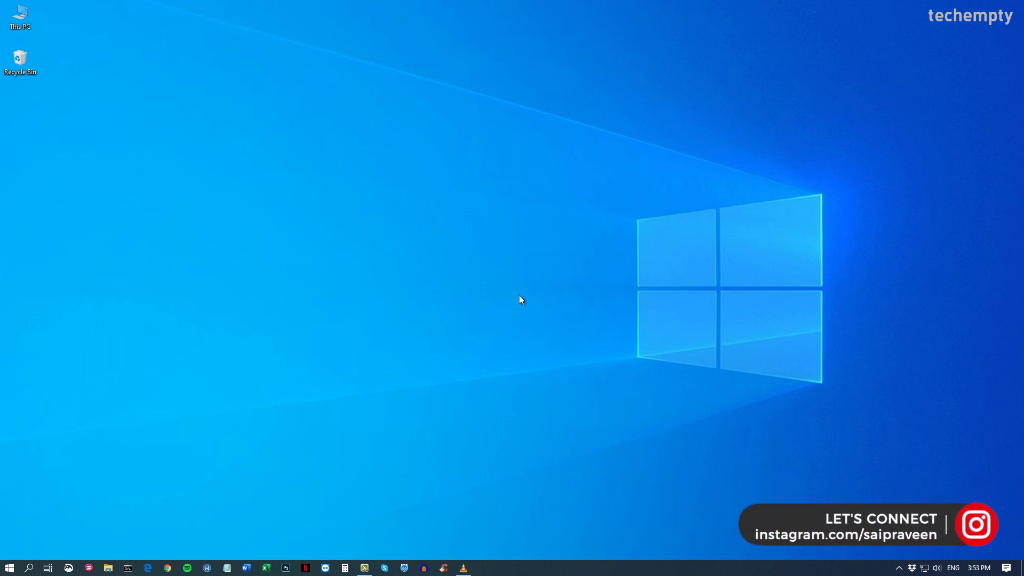
Go via Settings > Update & Security > Windows Security to Virus & threat protection.
left_click(899, 567)
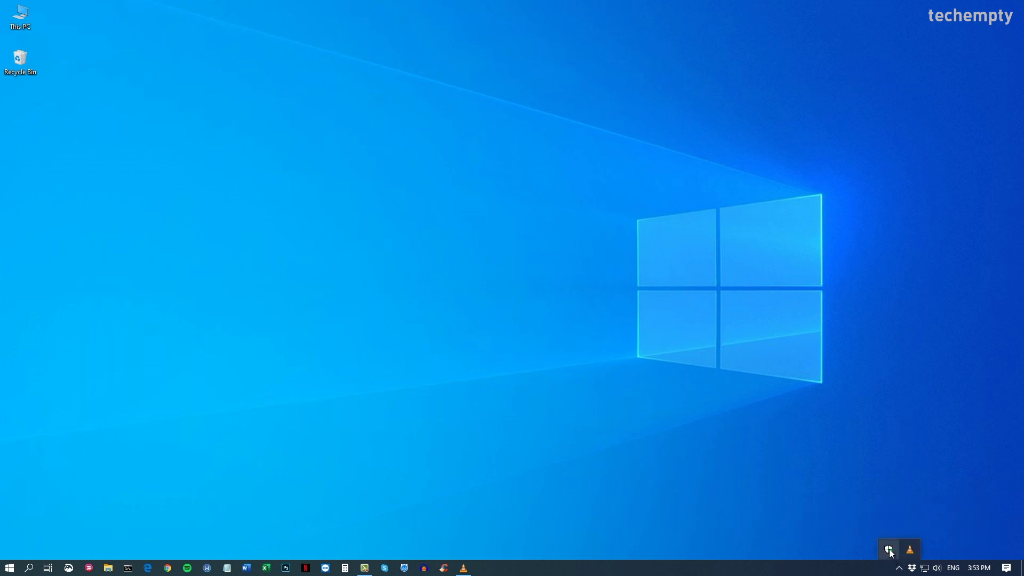
left_click(741, 457)
left_click(9, 569)
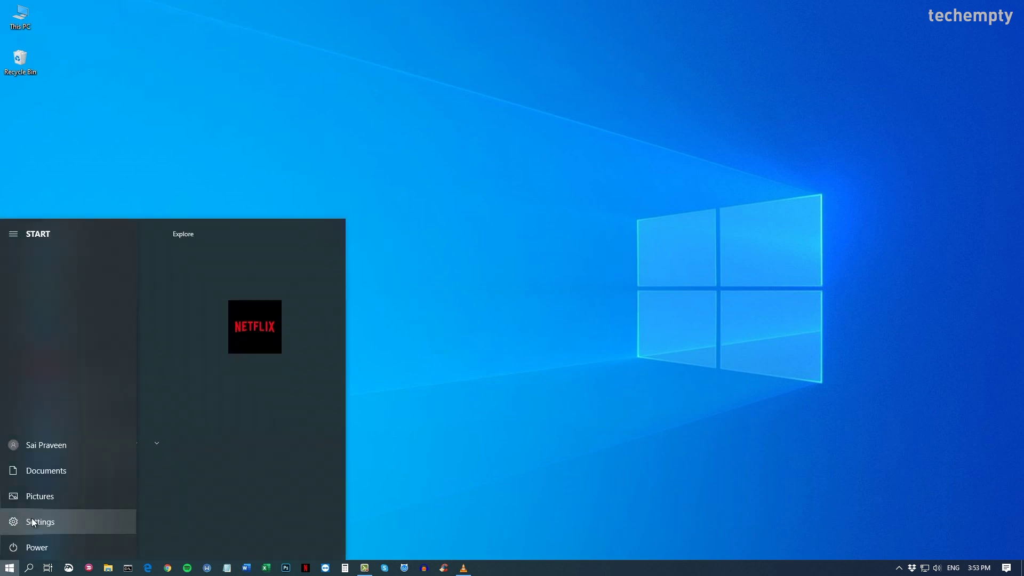
left_click(40, 522)
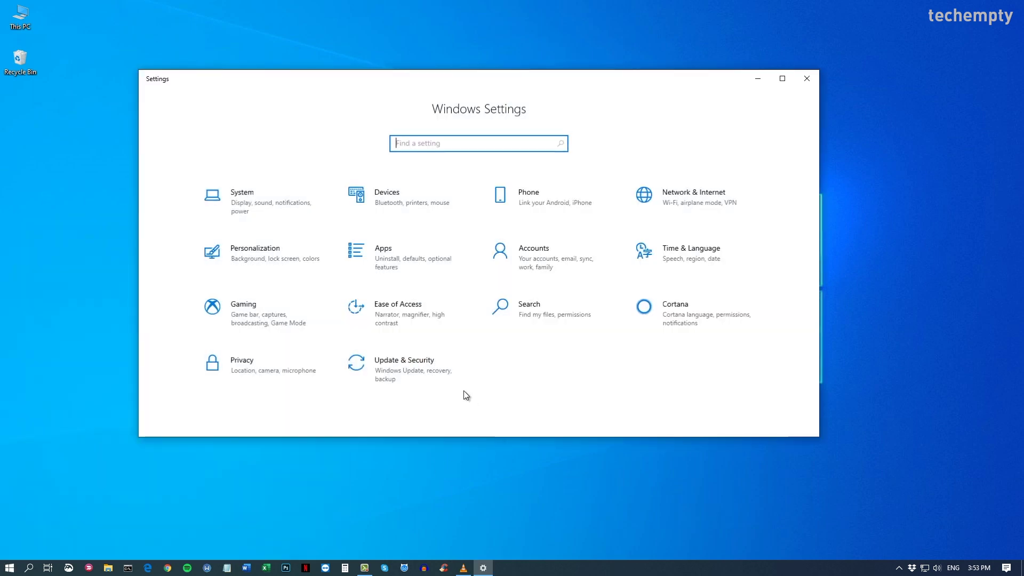
left_click(421, 379)
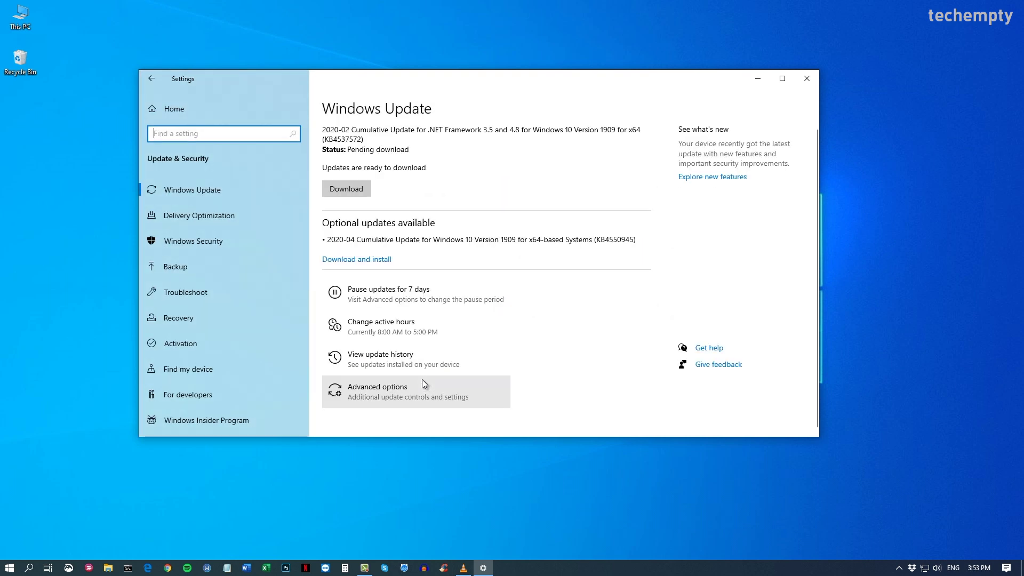
left_click(193, 242)
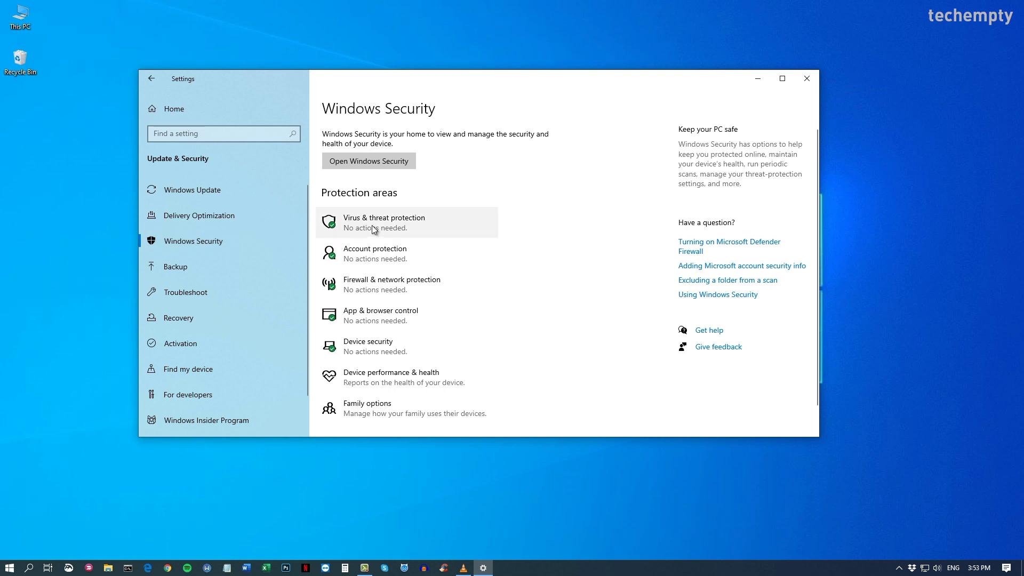
left_click(430, 229)
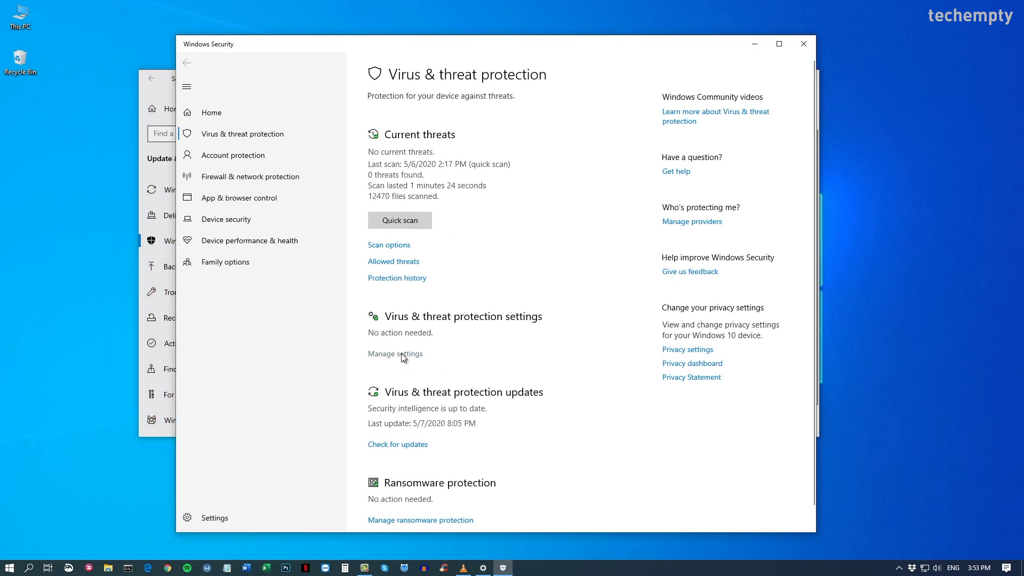
Switch Real-time protection Off under Manage settings, then close Windows Security.
left_click(401, 354)
scroll(477, 358, "down", 1)
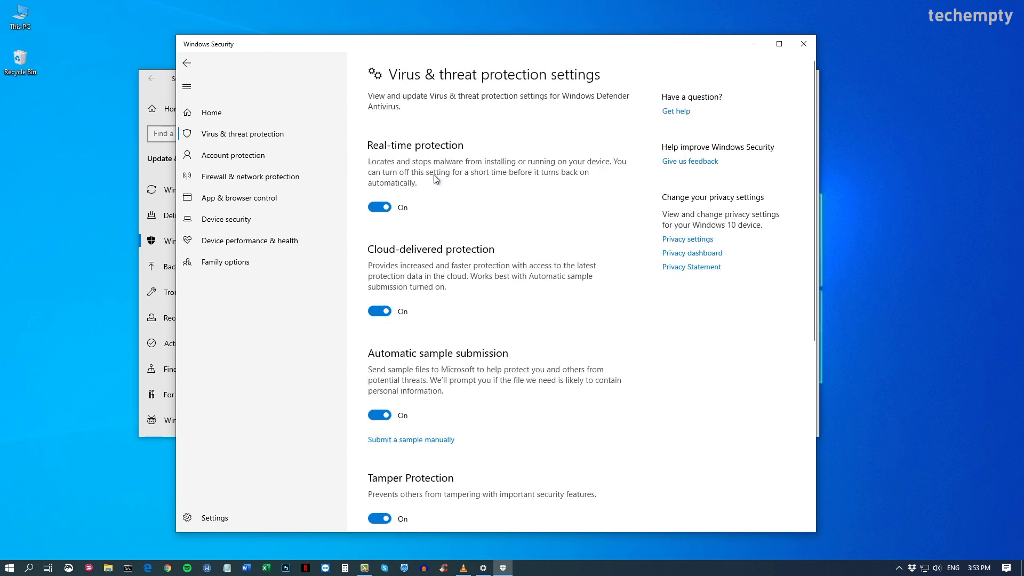
left_click(378, 207)
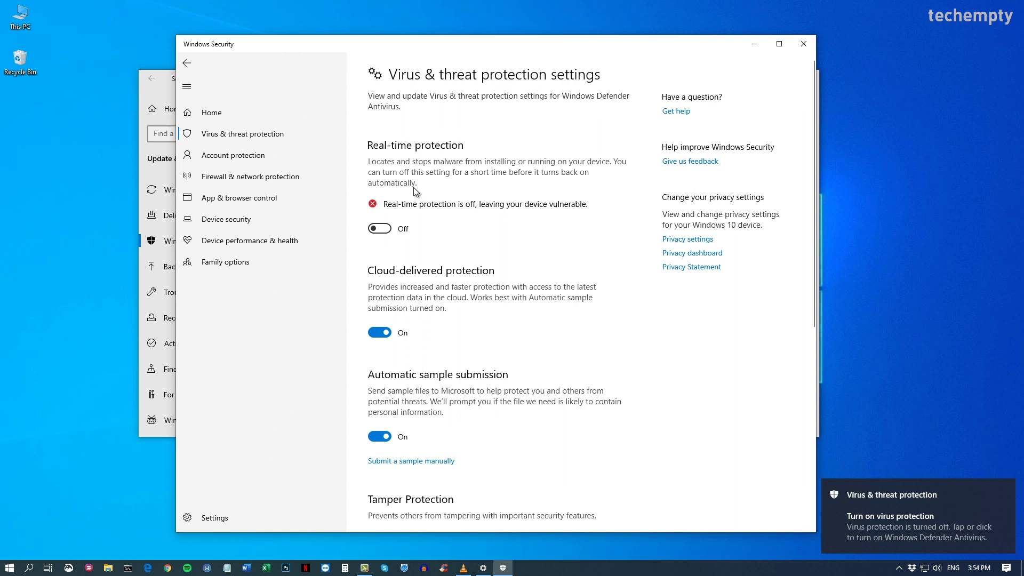
left_click(804, 44)
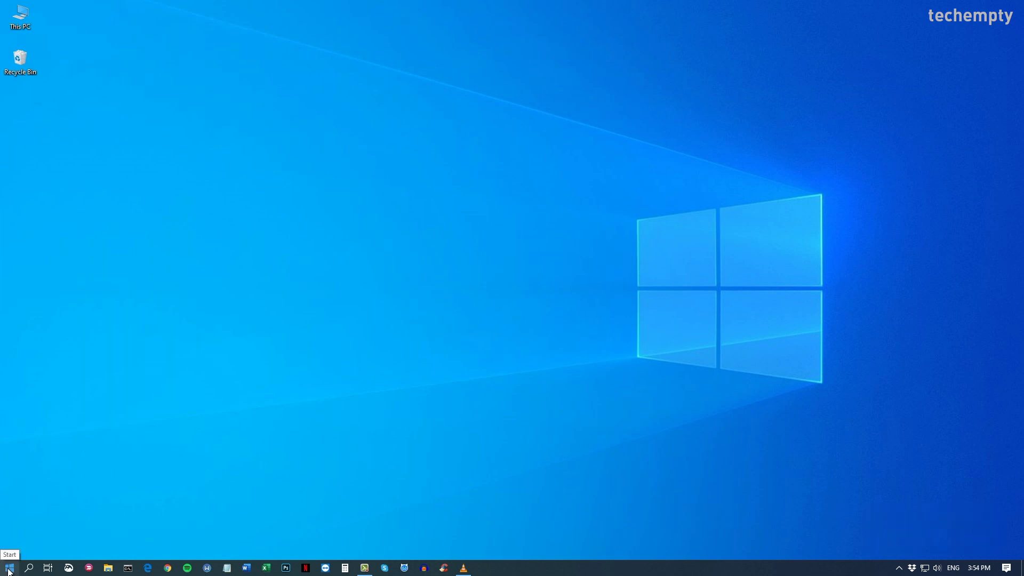
Reopen Virus & threat protection settings via Settings to confirm real-time protection is off, then close it.
left_click(8, 571)
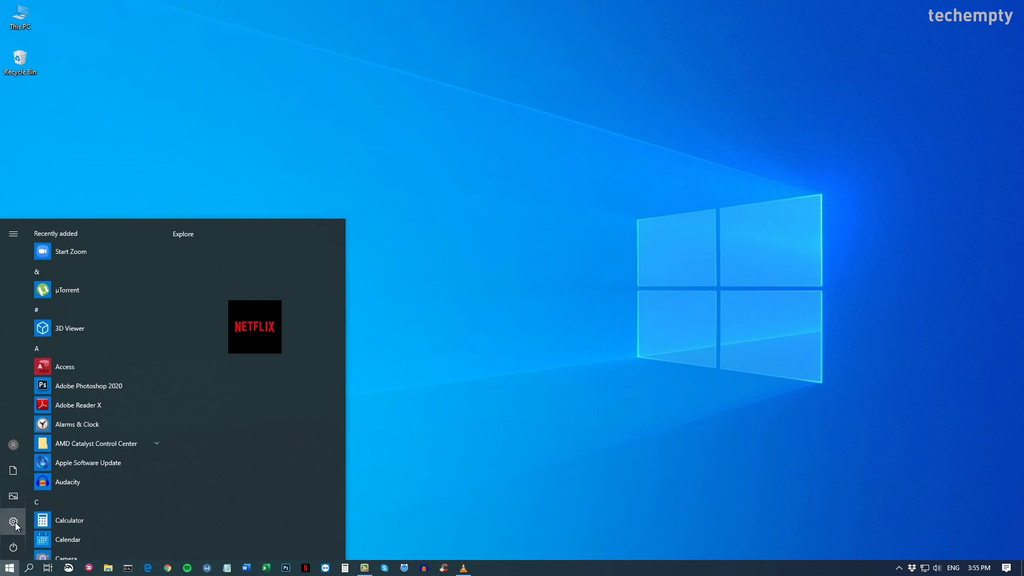
left_click(16, 526)
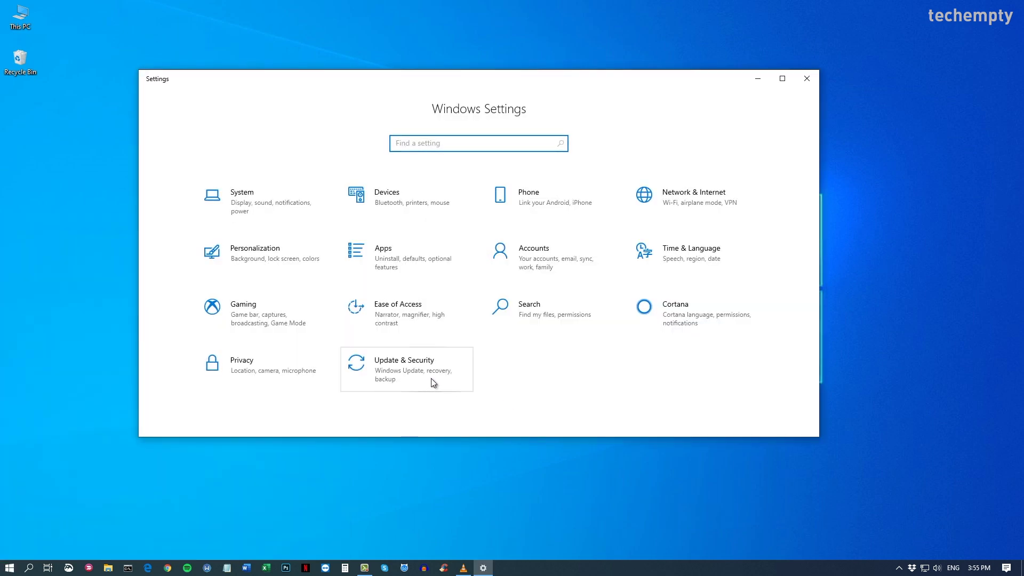
left_click(430, 380)
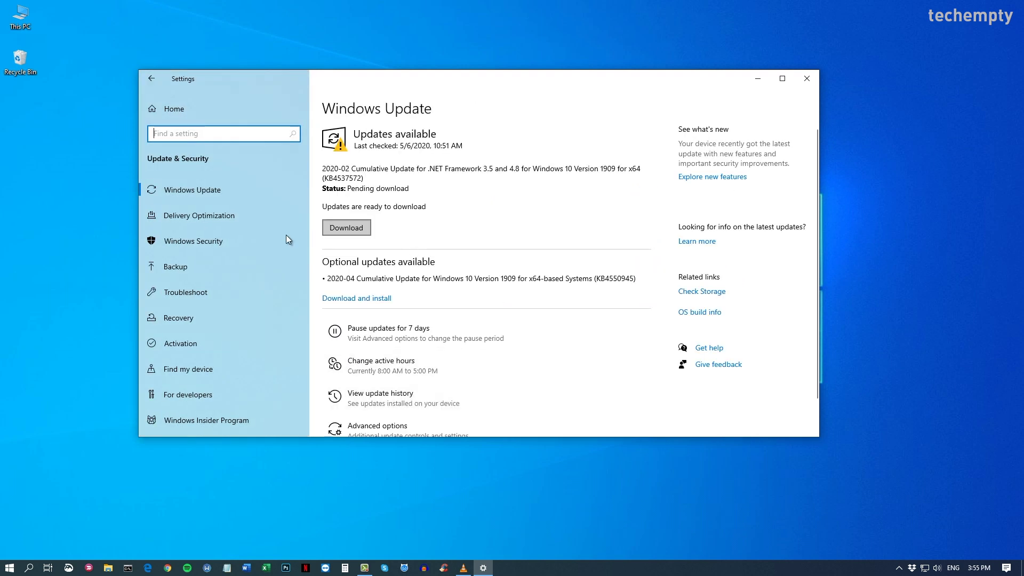
left_click(174, 247)
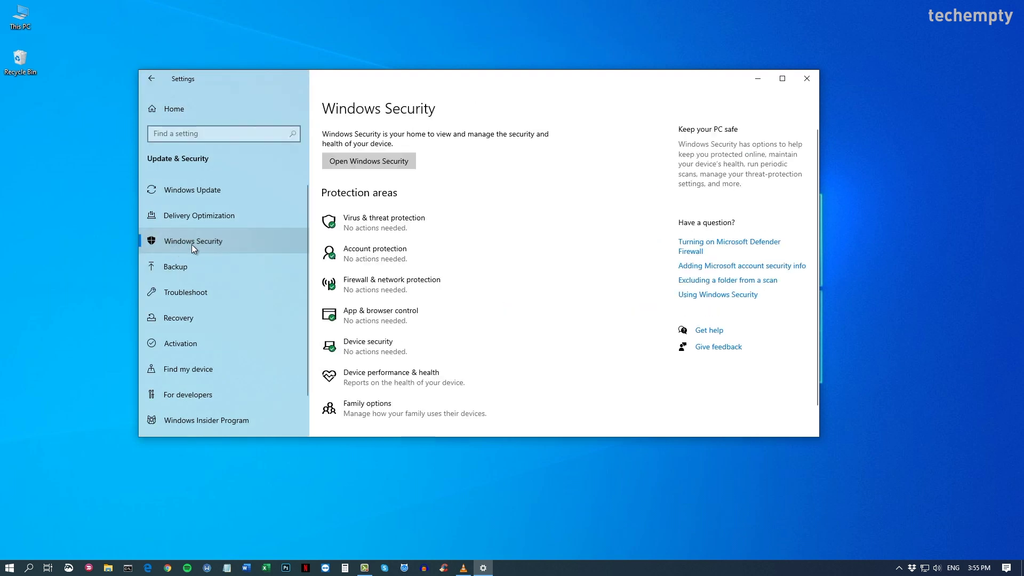
left_click(423, 229)
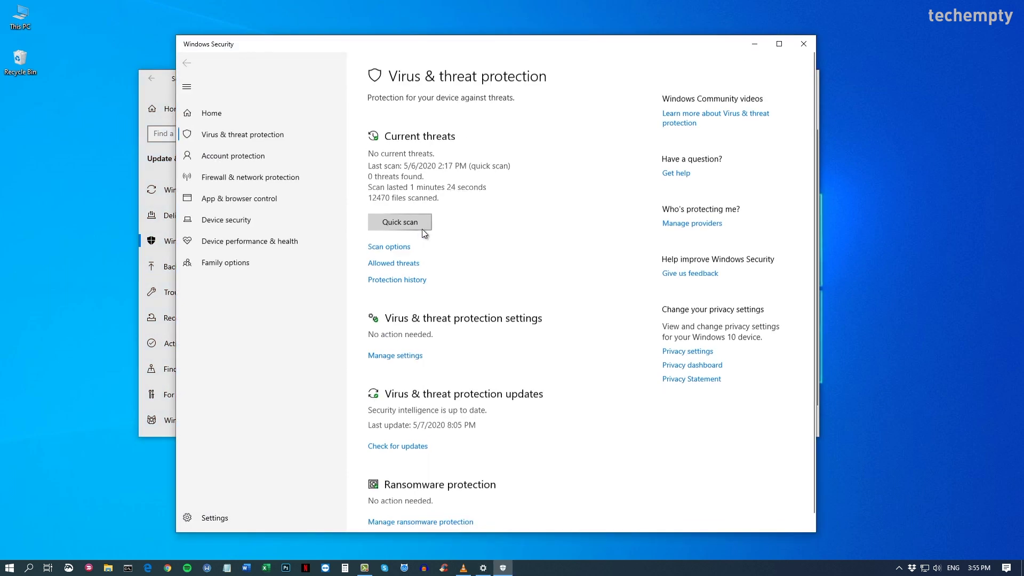
left_click(385, 354)
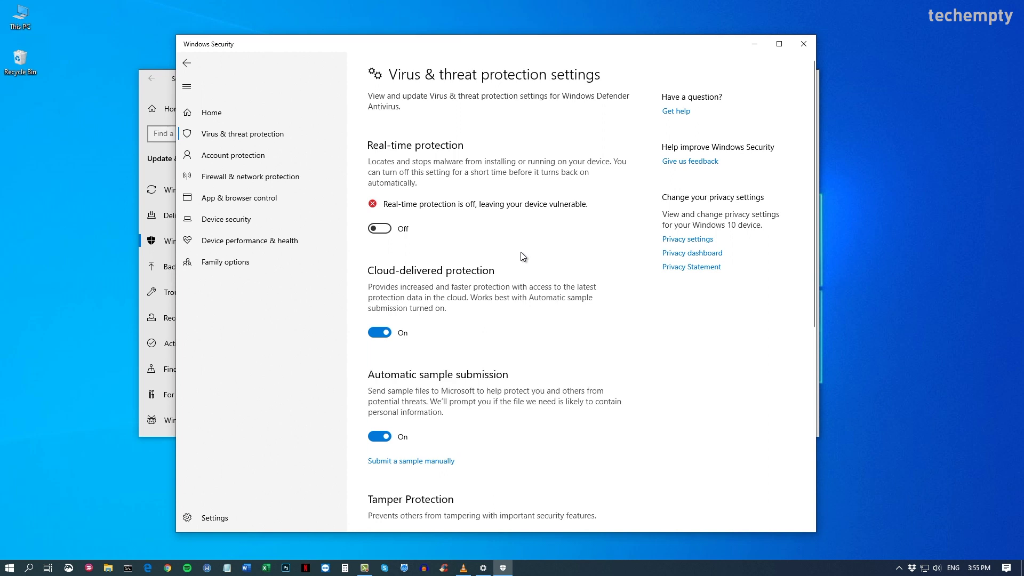
left_click(804, 44)
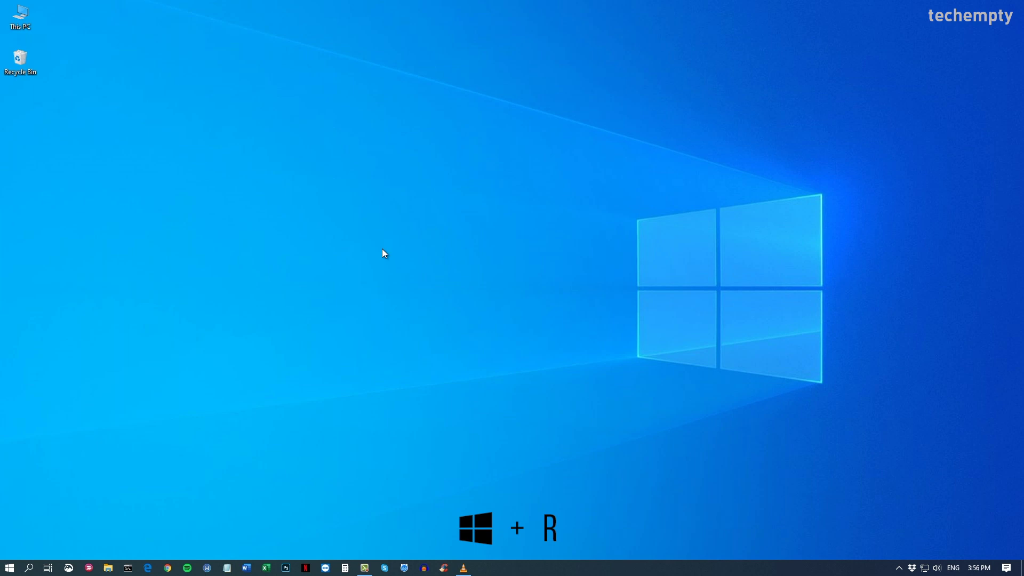
Launch gpedit.msc from the Win+R Run box.
key("super+r")
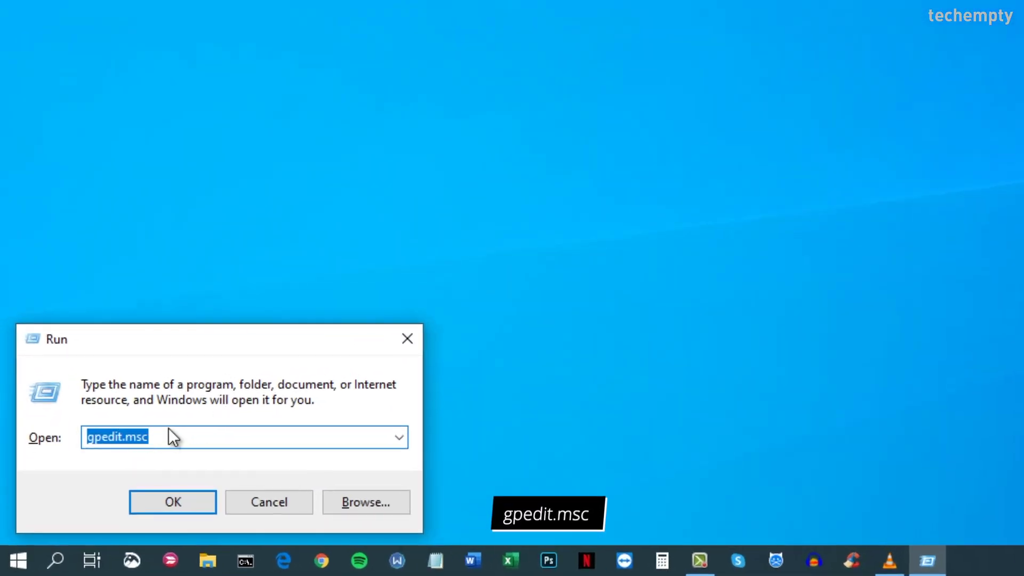
type("gpedit.")
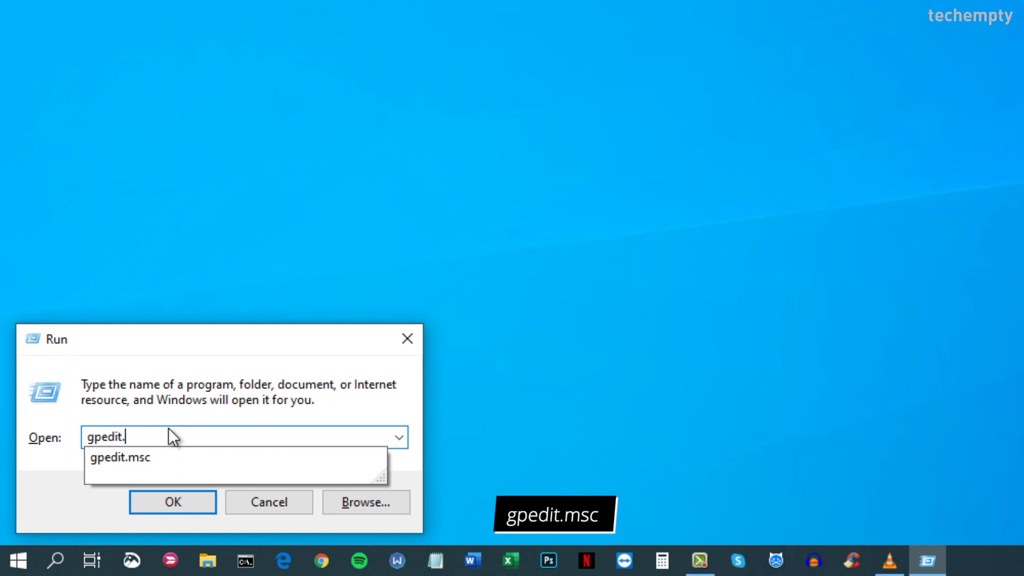
type("msc")
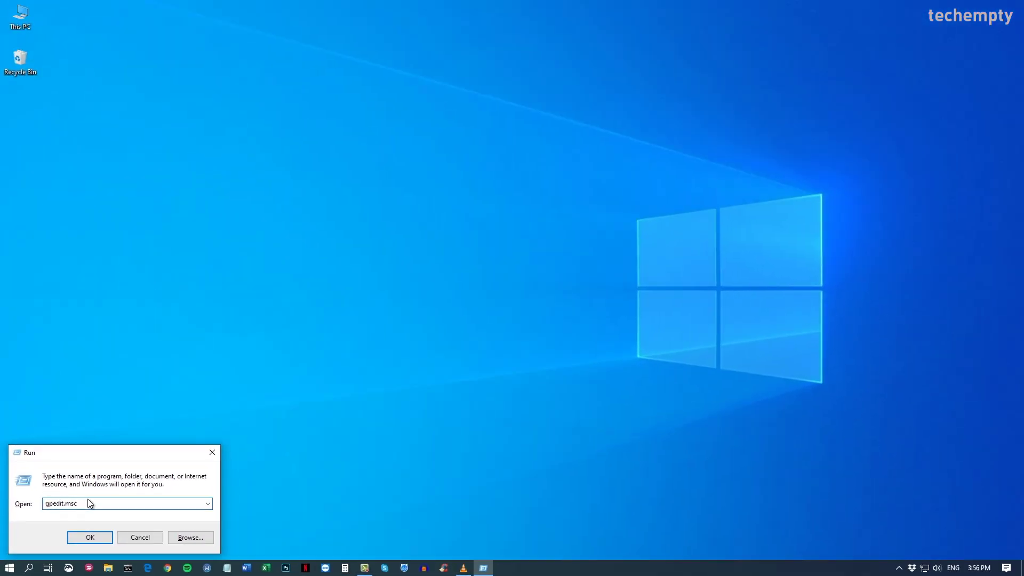
left_click(90, 542)
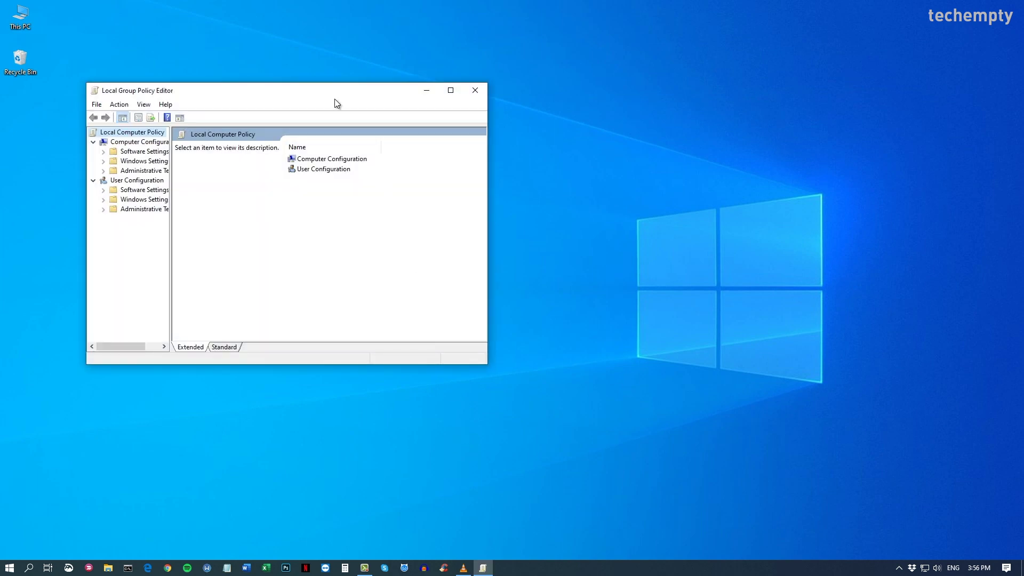
Expand Computer Configuration > Administrative Templates > Windows Components in the policy tree.
left_click_drag(334, 97, 525, 144)
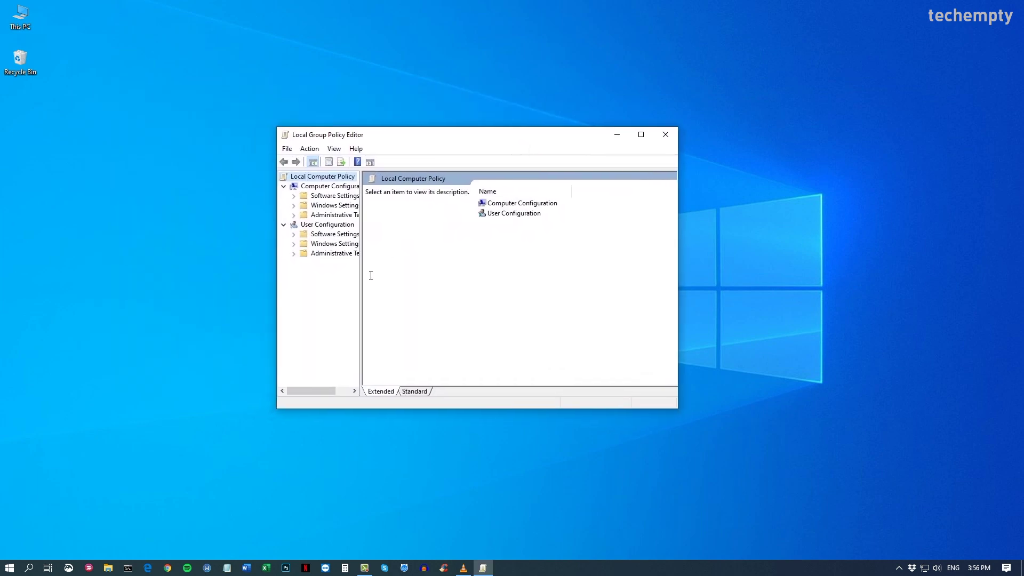
left_click_drag(360, 277, 466, 279)
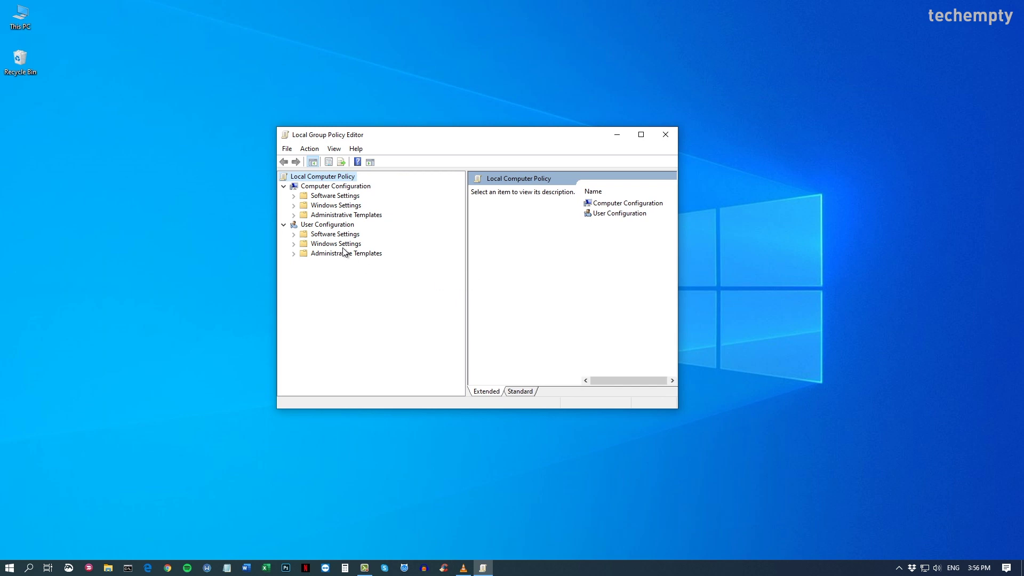
left_click(313, 188)
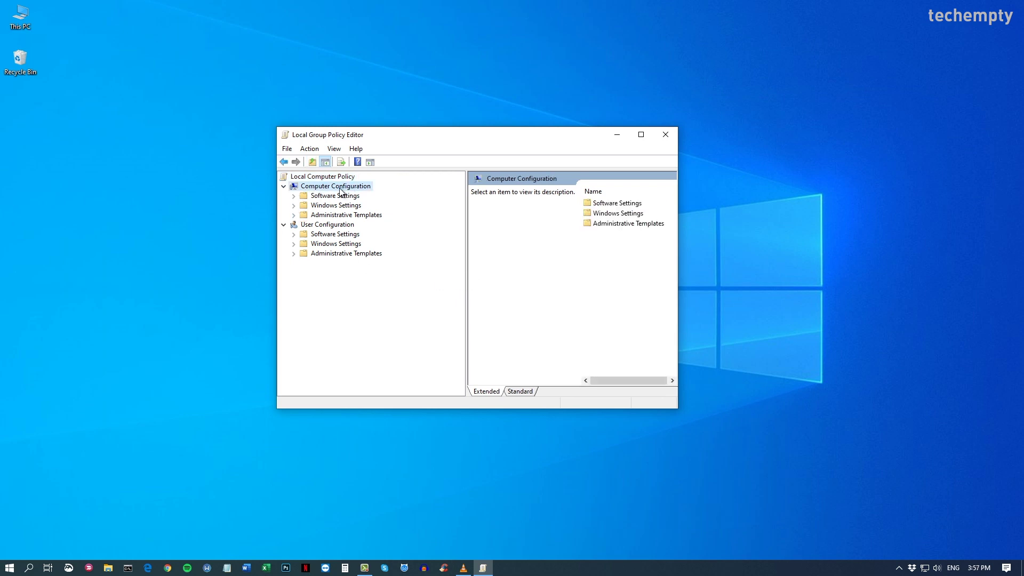
left_click(343, 214)
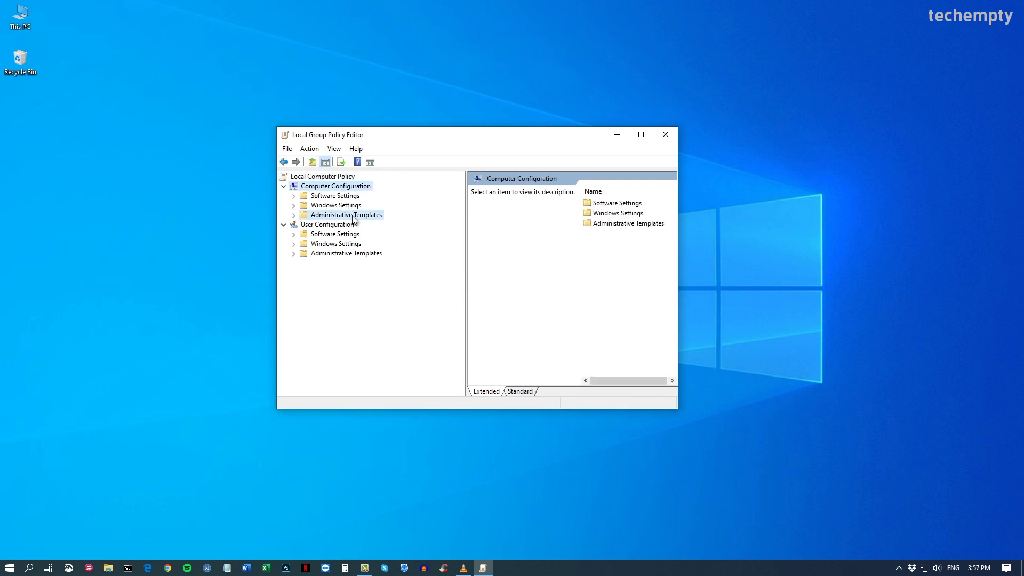
left_click(294, 216)
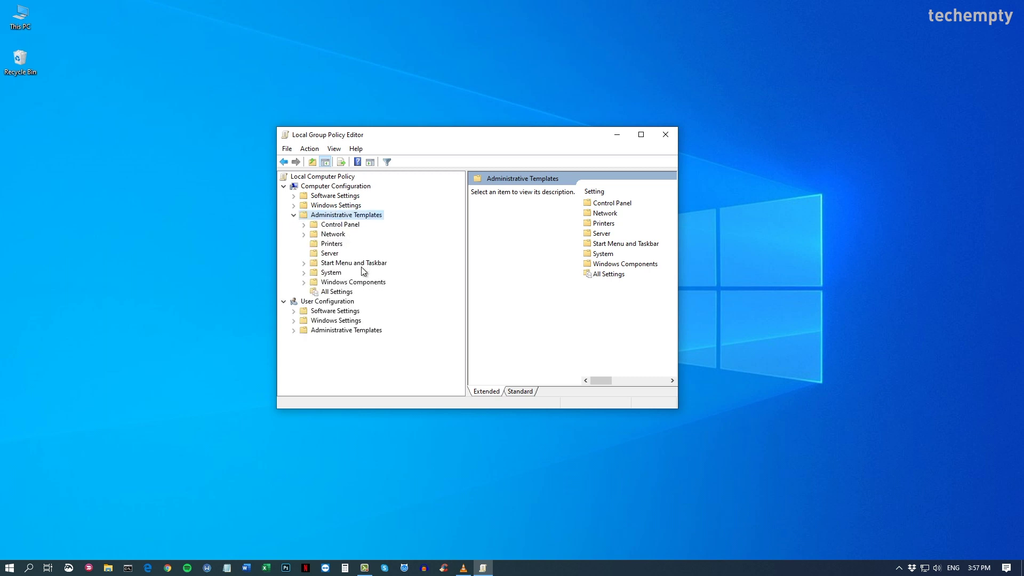
left_click(356, 283)
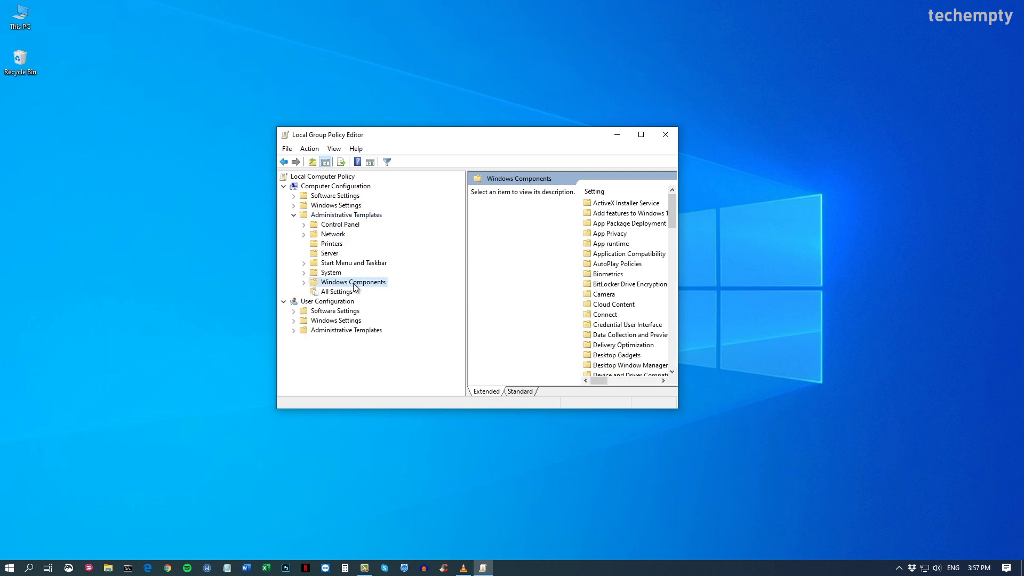
left_click(303, 283)
Open the Windows Defender Antivirus folder and select 'Turn off Windows Defender Antivirus'.
scroll(388, 323, "down", 6)
scroll(388, 323, "down", 3)
scroll(388, 323, "down", 4)
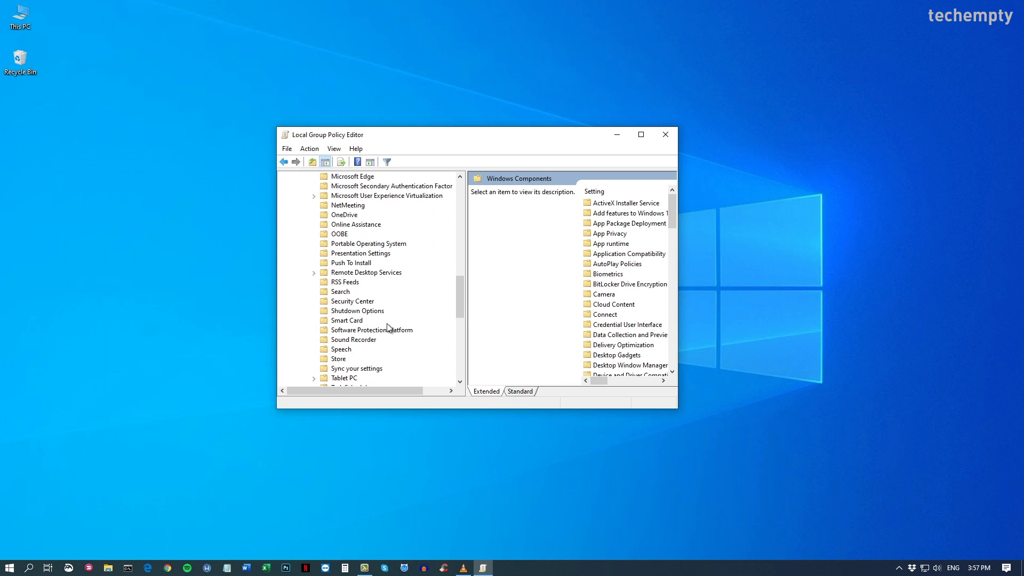
scroll(388, 323, "down", 4)
scroll(388, 323, "down", 1)
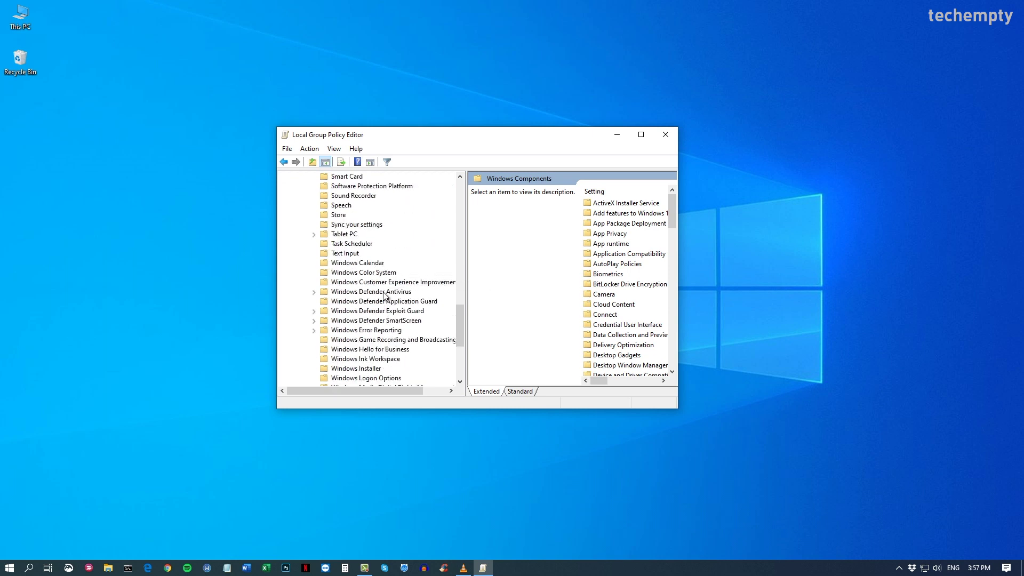
left_click(383, 293)
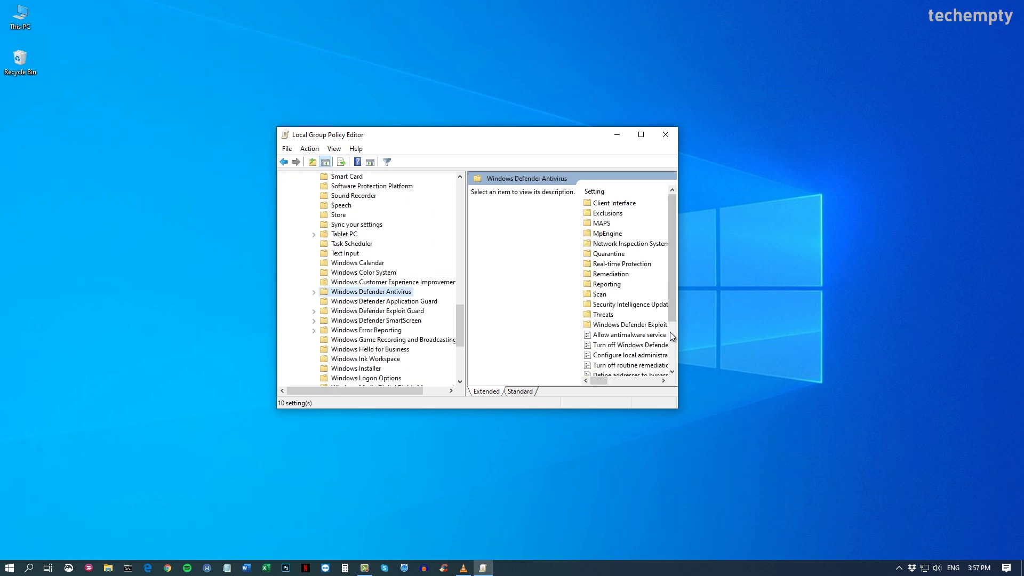
left_click_drag(681, 332, 799, 335)
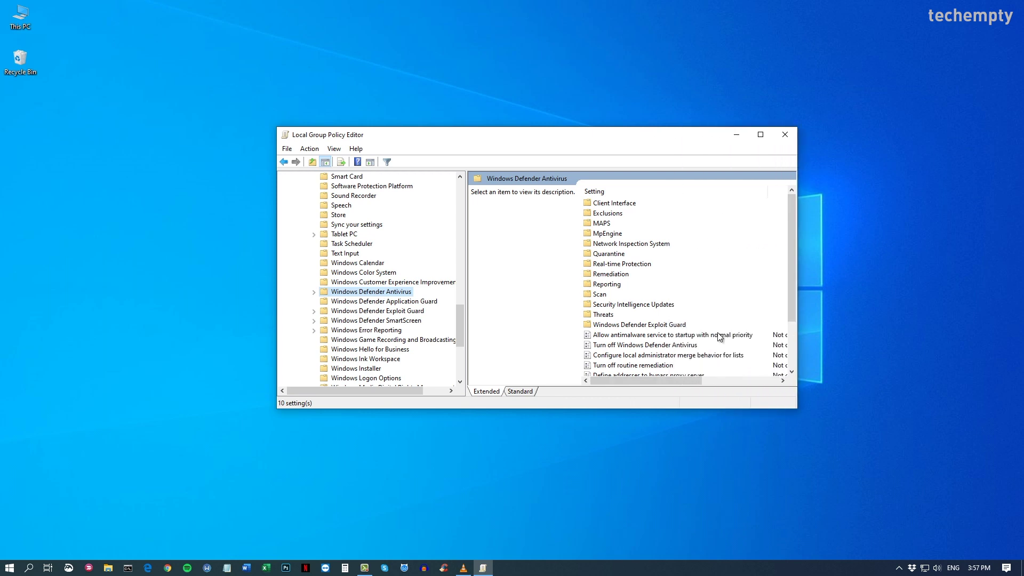
scroll(719, 337, "down", 1)
left_click(619, 315)
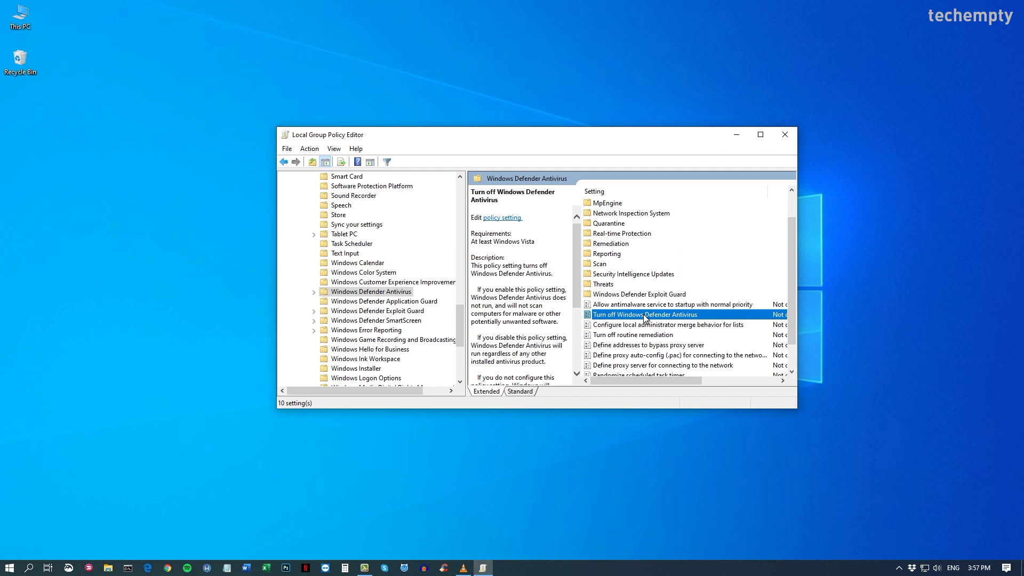
Set 'Turn off Windows Defender Antivirus' to Enabled and apply it.
right_click(643, 316)
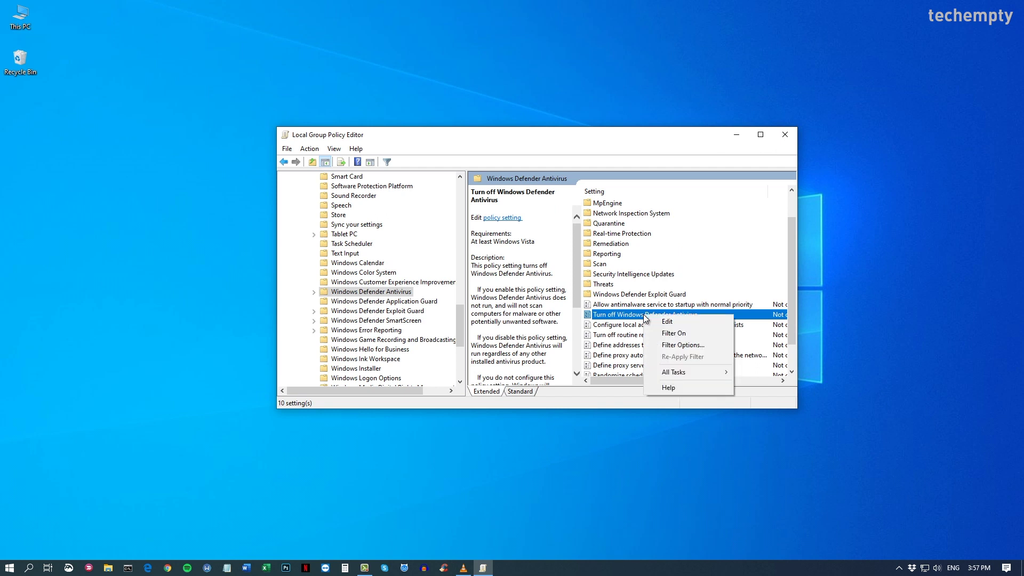
left_click(684, 321)
left_click_drag(286, 49, 500, 99)
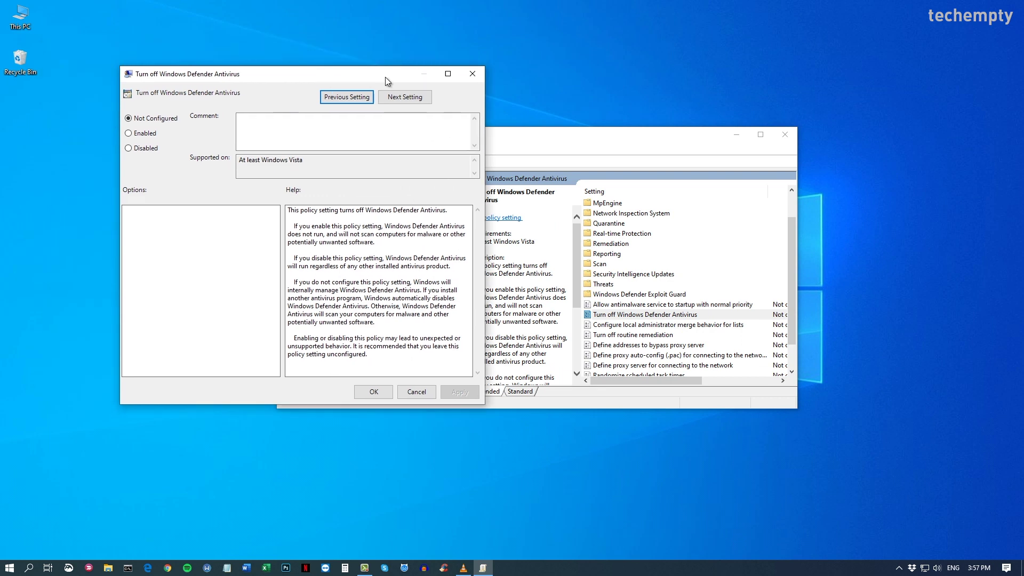
left_click(286, 163)
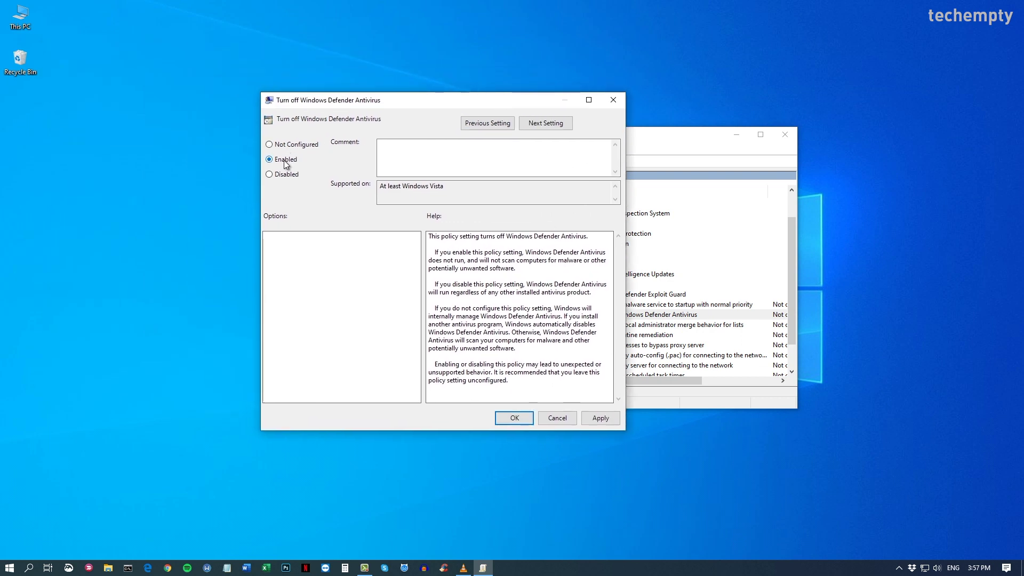
left_click(597, 415)
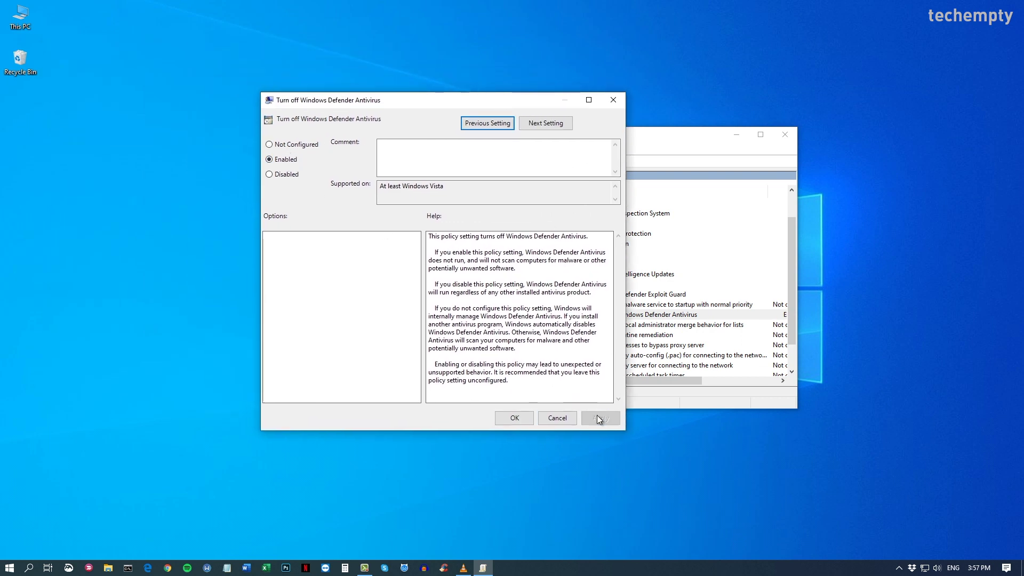
left_click(526, 416)
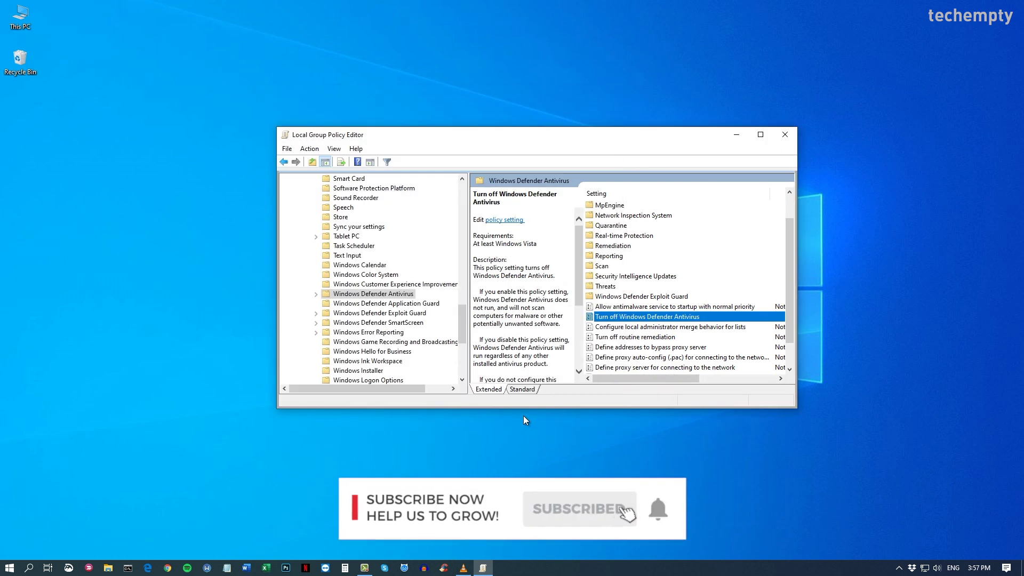
Close the Local Group Policy Editor window.
left_click(779, 138)
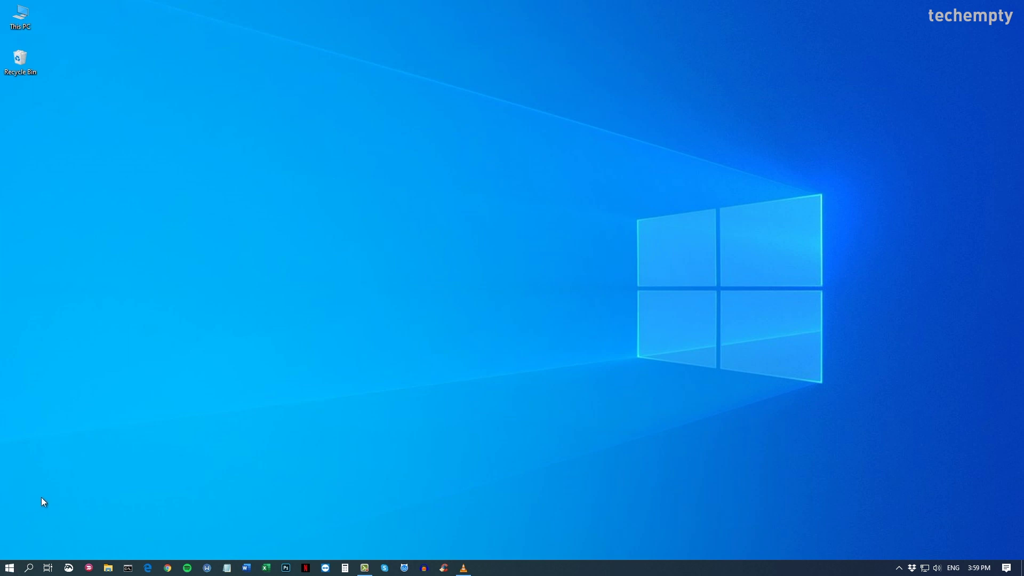
Reach the Windows Security page via Settings > Update & Security.
left_click(10, 567)
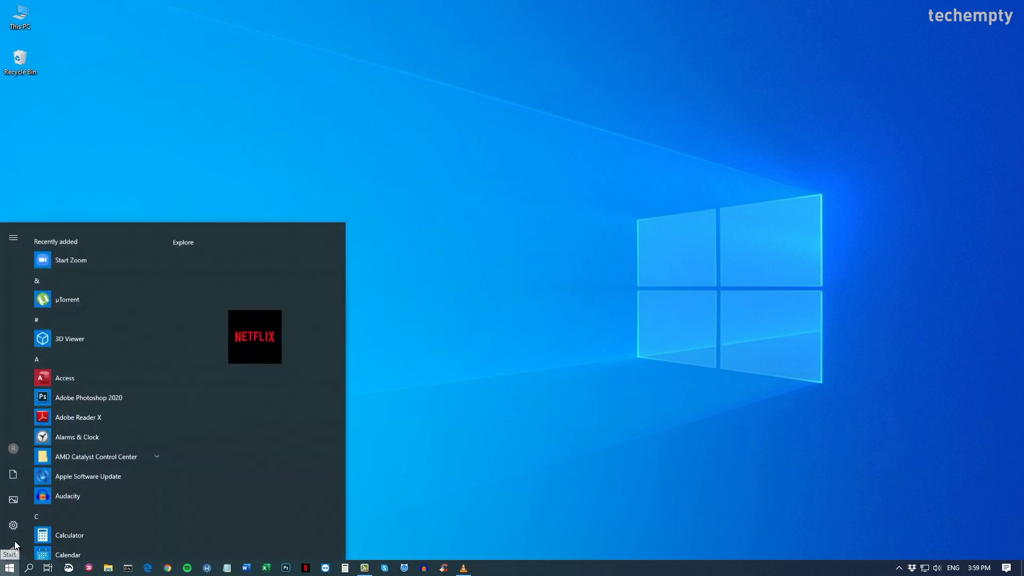
left_click(13, 523)
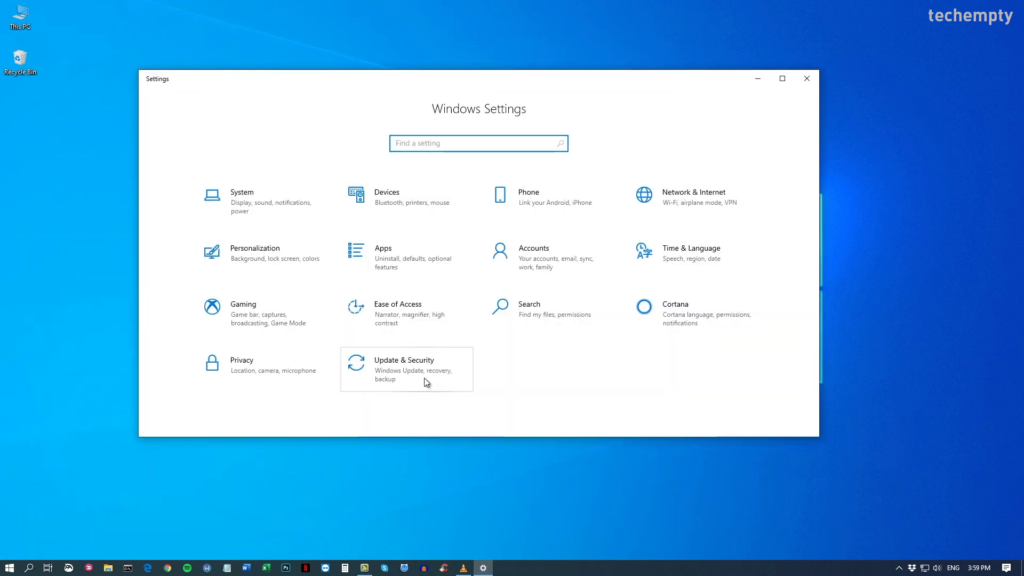
left_click(425, 379)
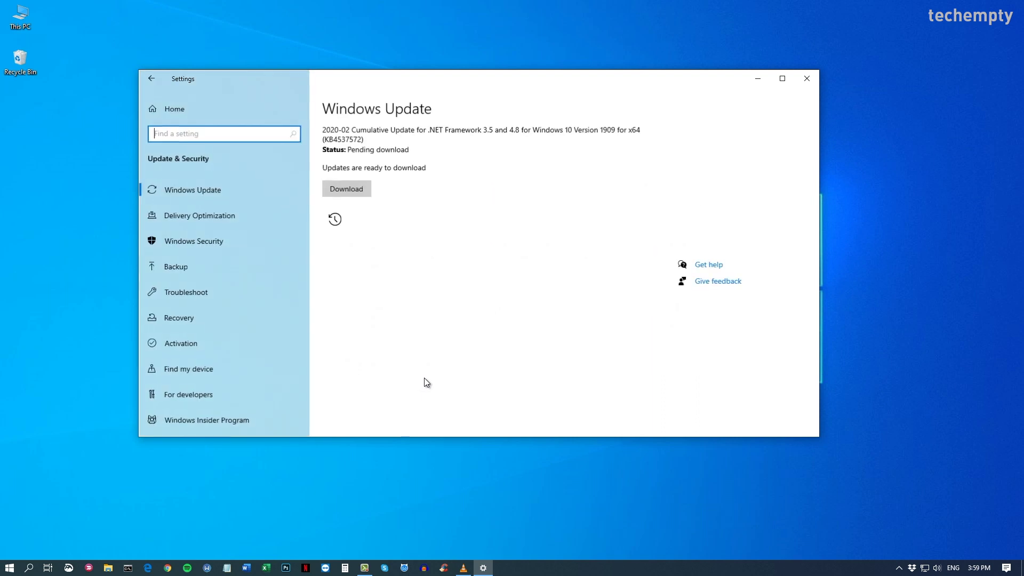
left_click(210, 246)
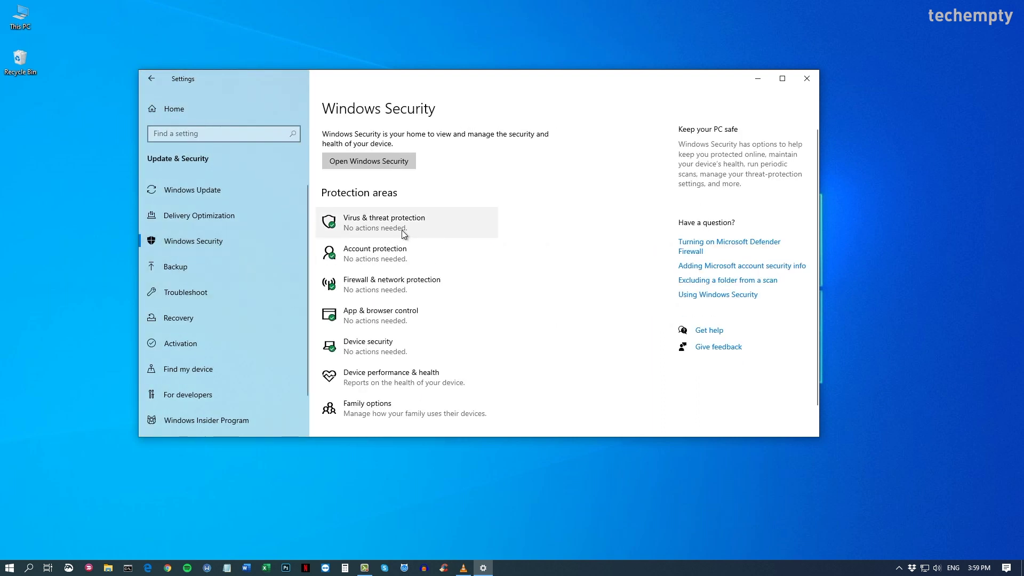
Turn Real-time protection Off again and close both Windows Security and Settings.
left_click(407, 228)
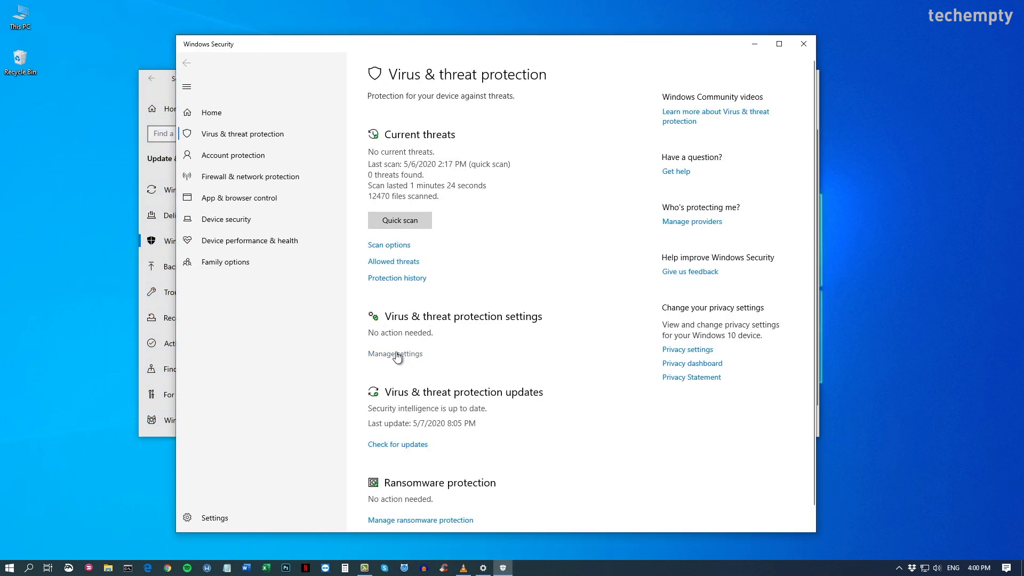
left_click(396, 355)
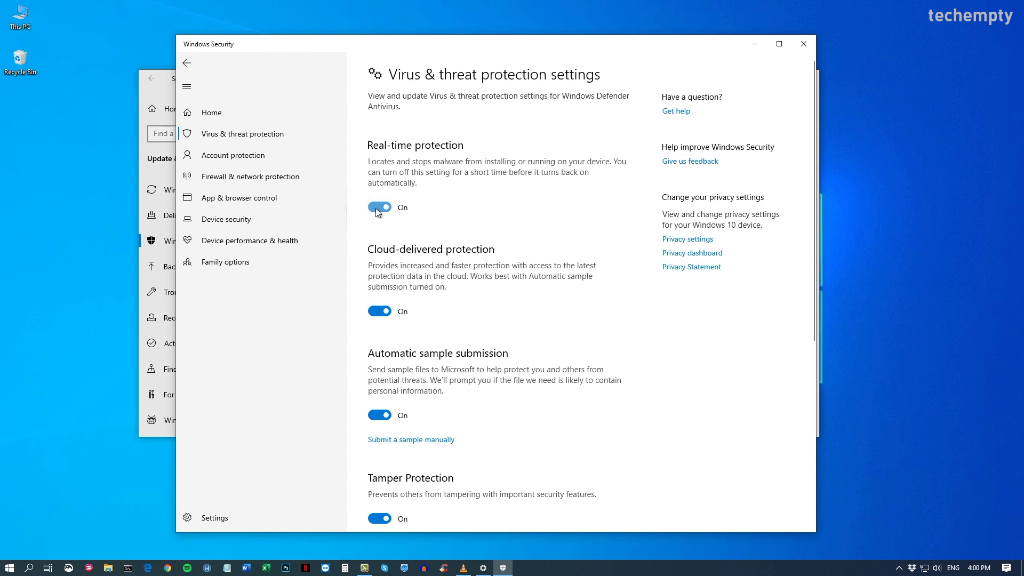
left_click(377, 208)
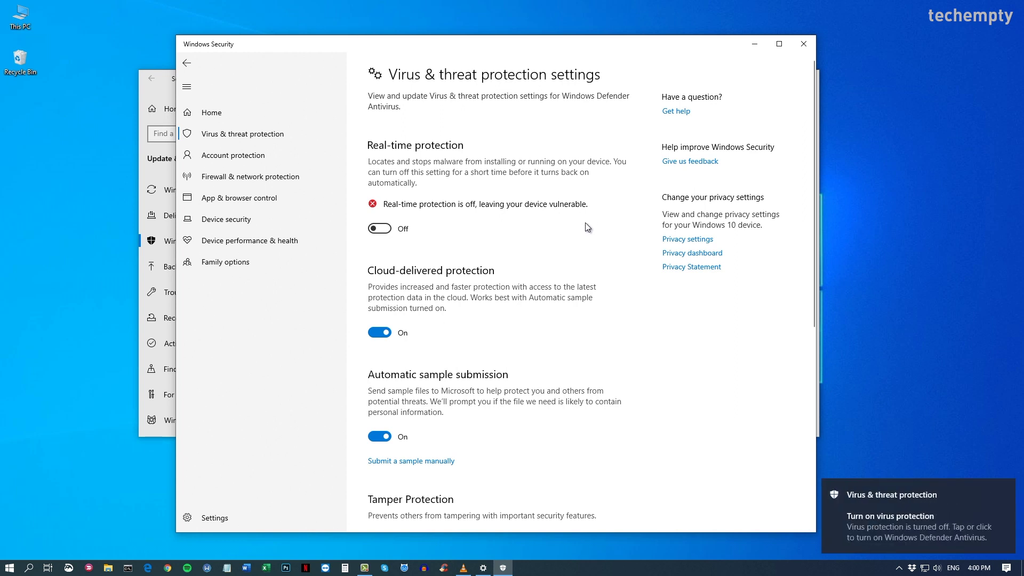
left_click(804, 43)
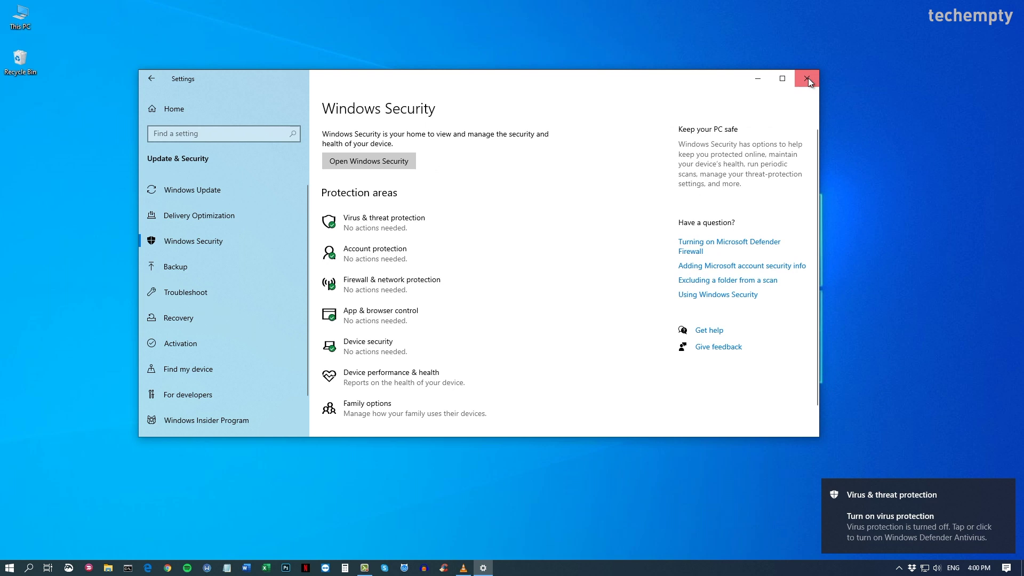
left_click(807, 78)
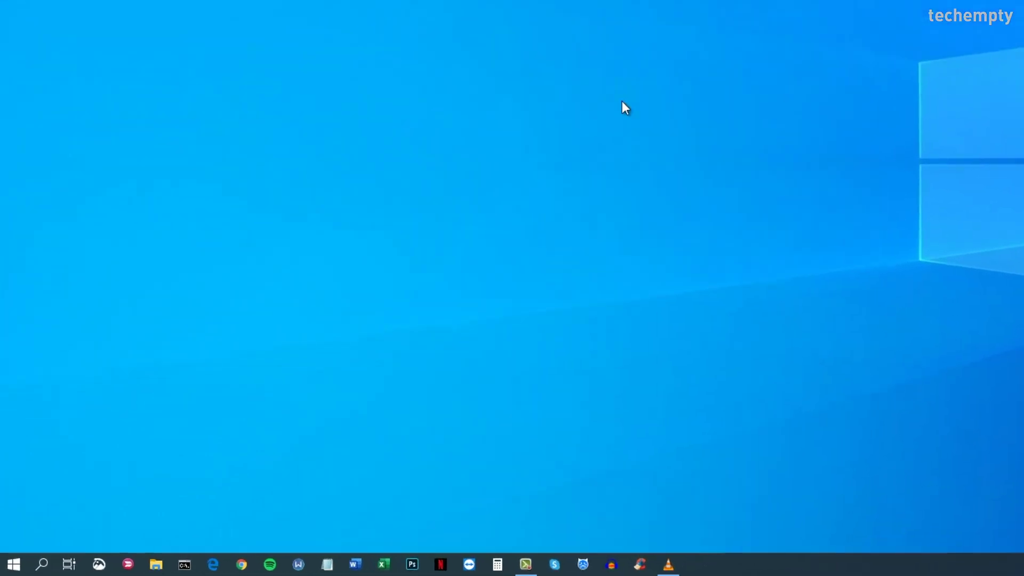
Enter 'regedit' in the Win+R Run box.
key("super+r")
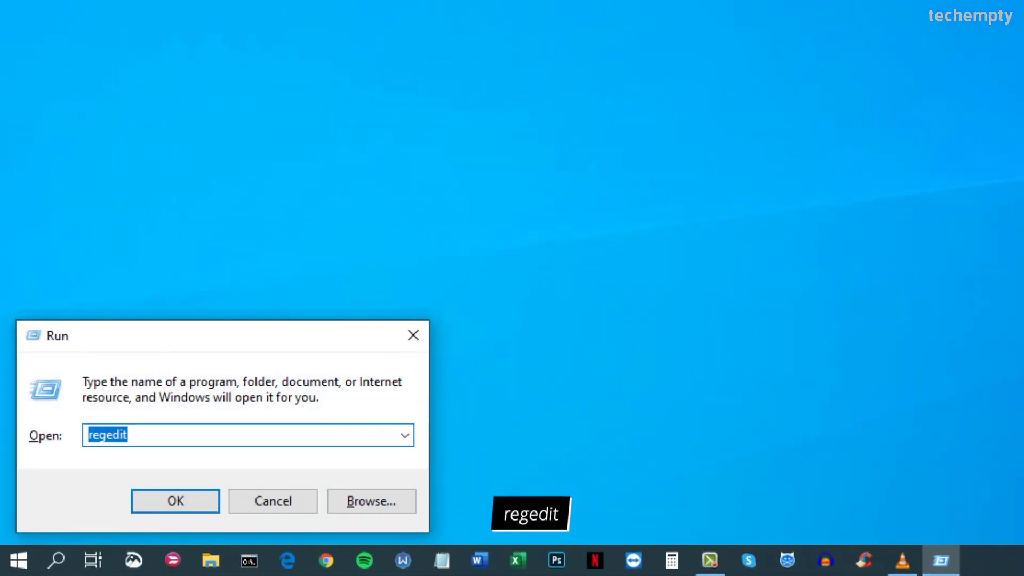
type("re")
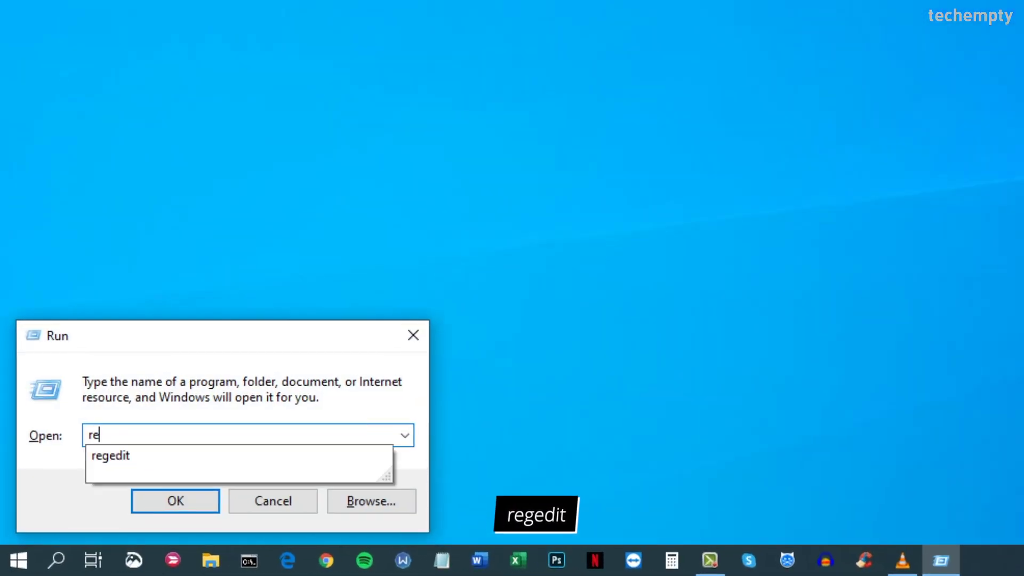
type("gedit")
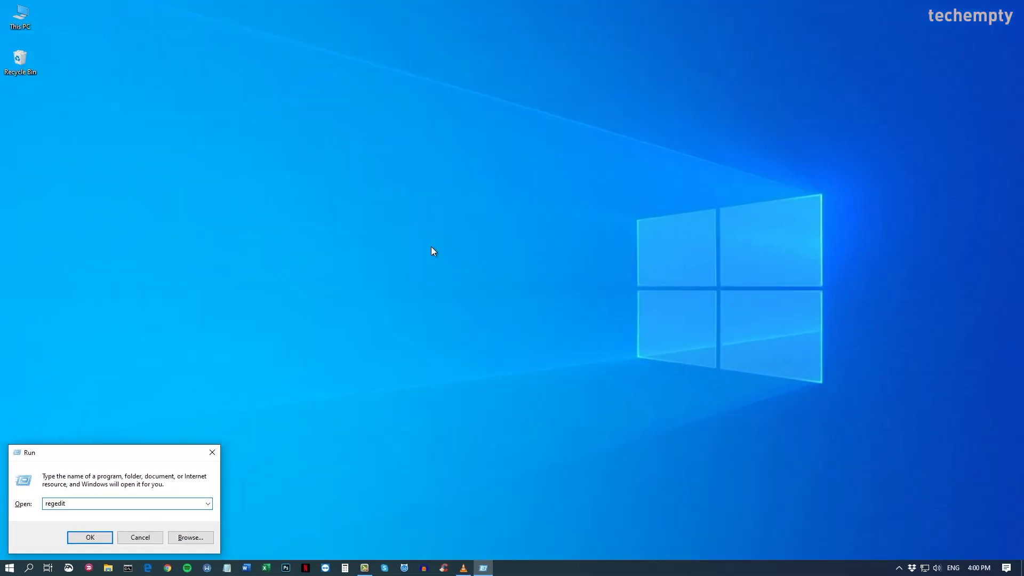
Launch Registry Editor from the Run box and expand HKEY_LOCAL_MACHINE\SOFTWARE.
left_click(107, 537)
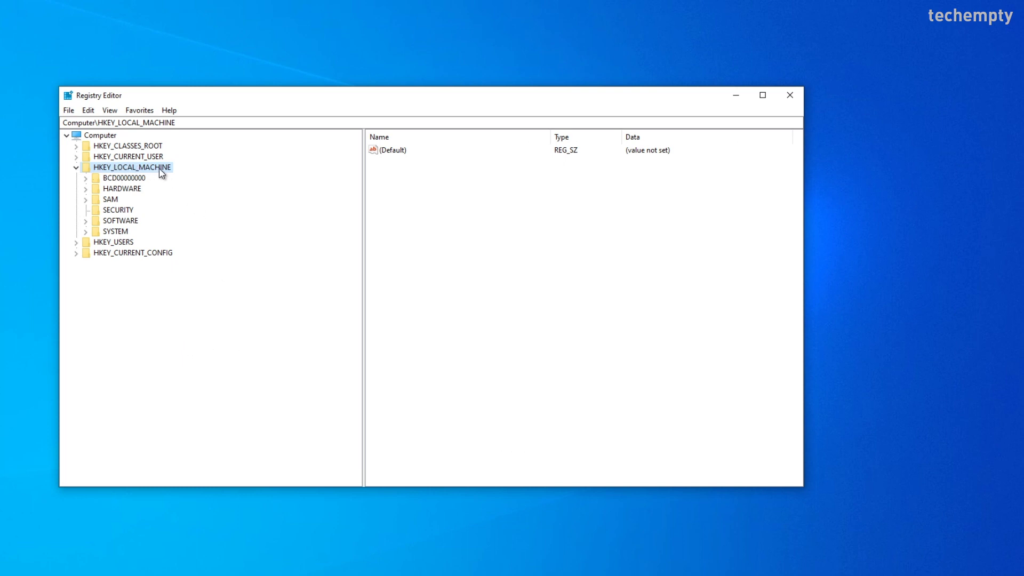
left_click(117, 221)
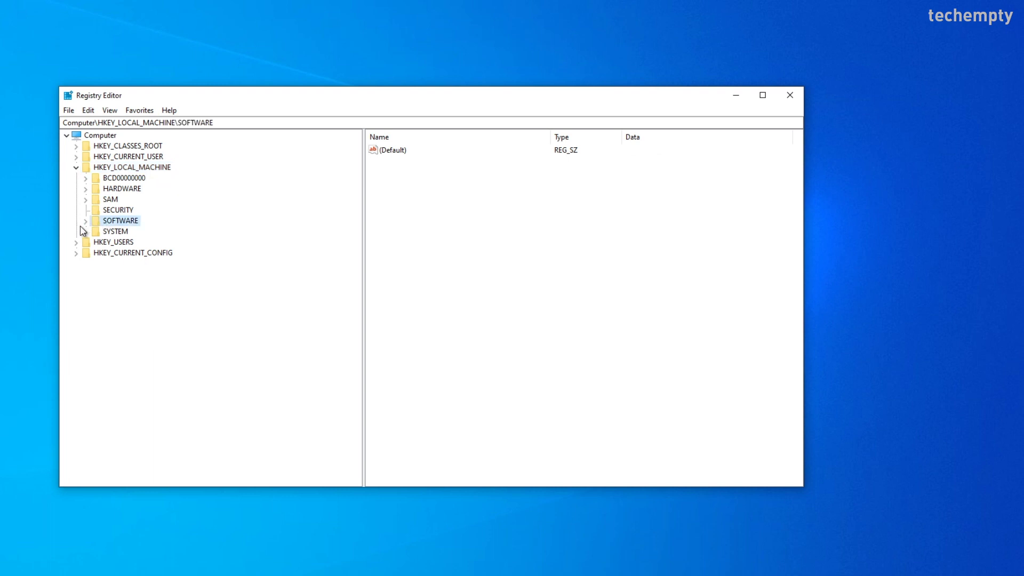
left_click(85, 221)
scroll(237, 352, "down", 1)
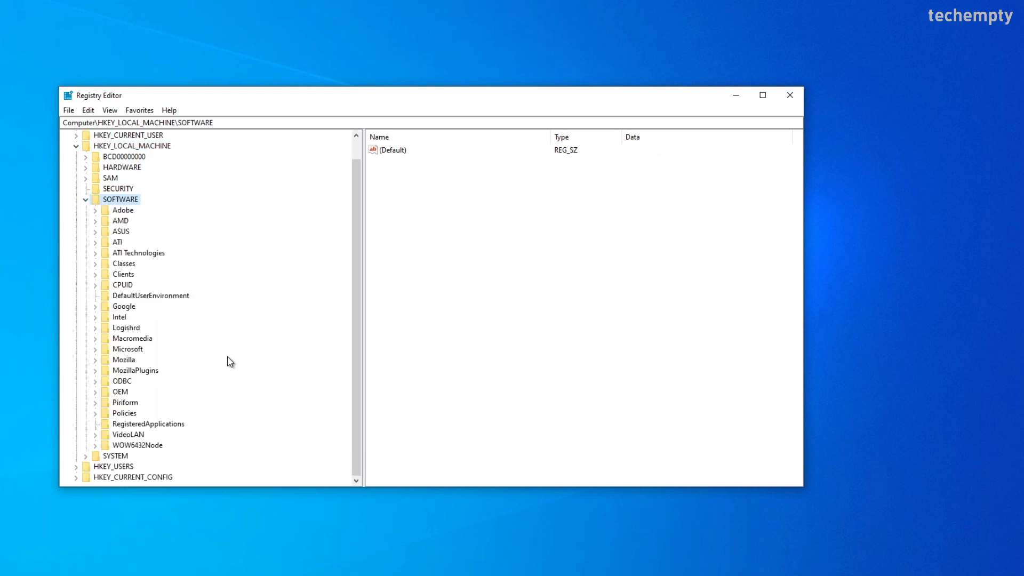
Drill down through Policies\Microsoft to the Windows Defender key and expand it.
left_click(125, 414)
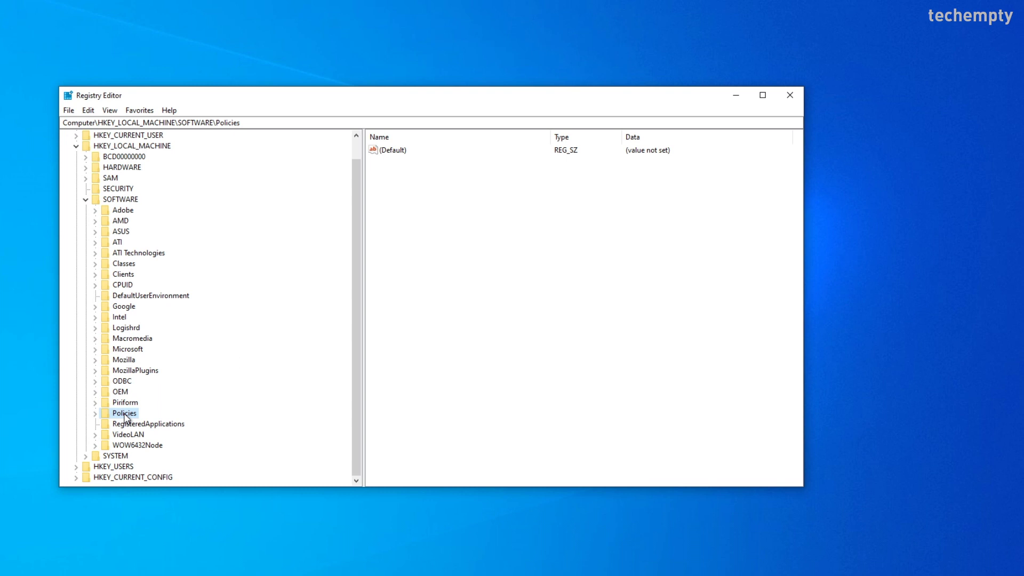
left_click(95, 414)
scroll(187, 413, "down", 1)
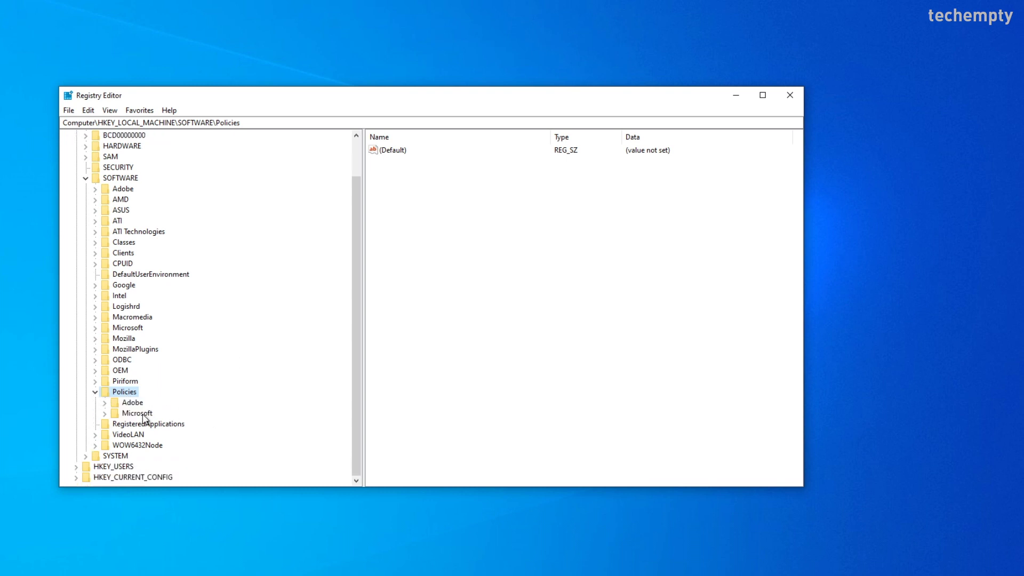
left_click(140, 414)
left_click(105, 413)
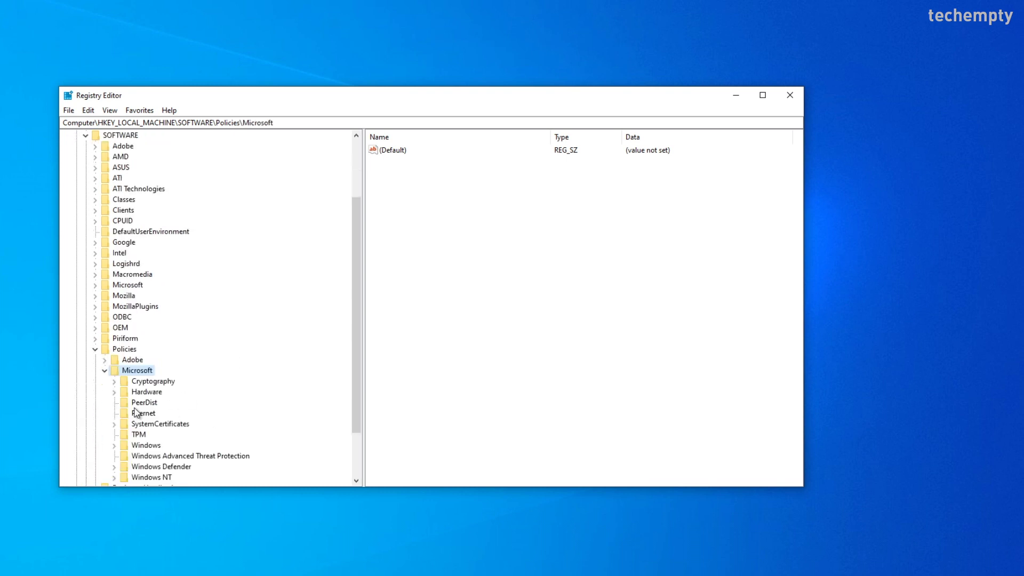
scroll(213, 395, "down", 2)
left_click(162, 408)
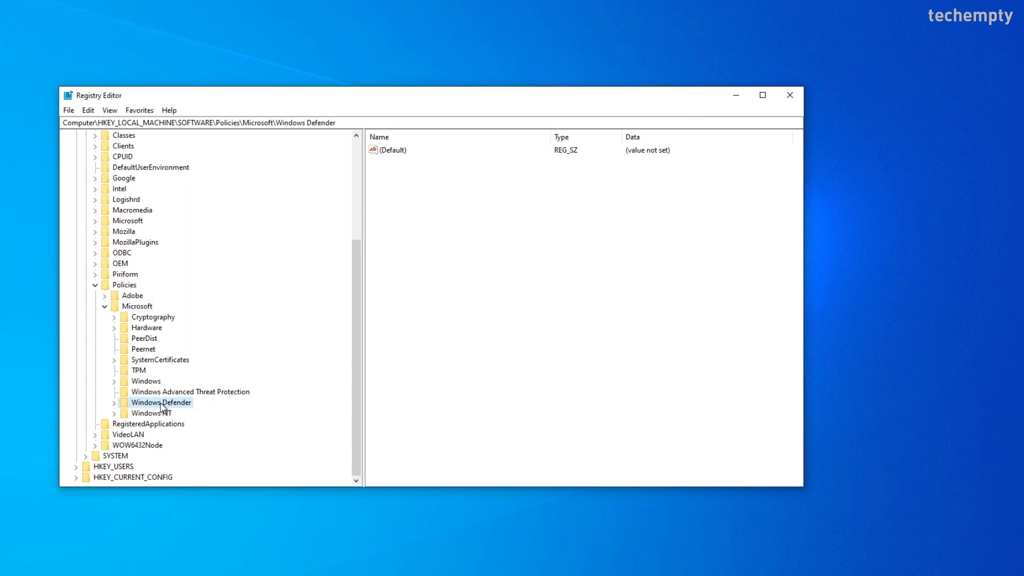
left_click(114, 404)
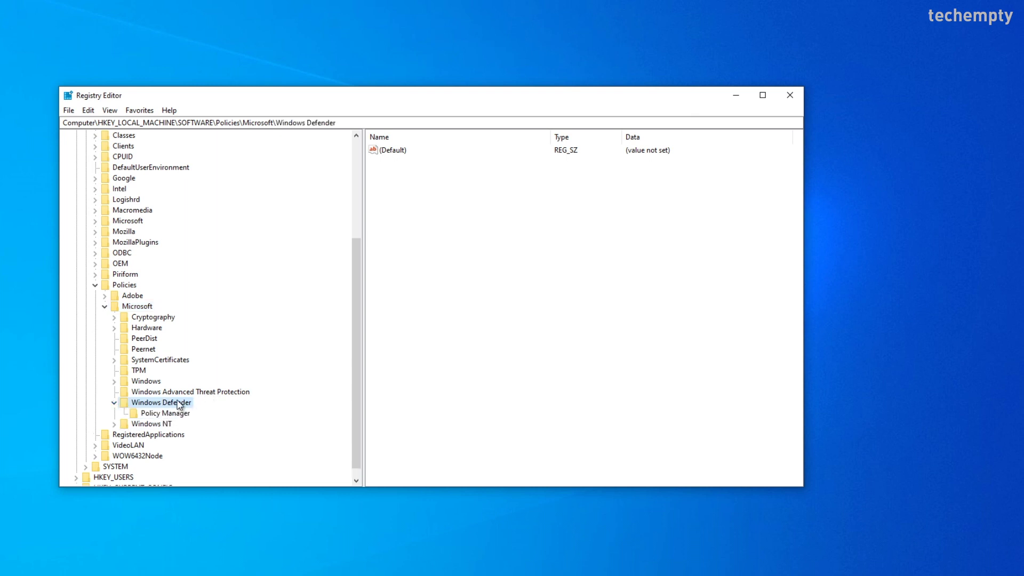
Add a DWORD (32-bit) value named DisableAntiSpyware under the Windows Defender key.
right_click(178, 407)
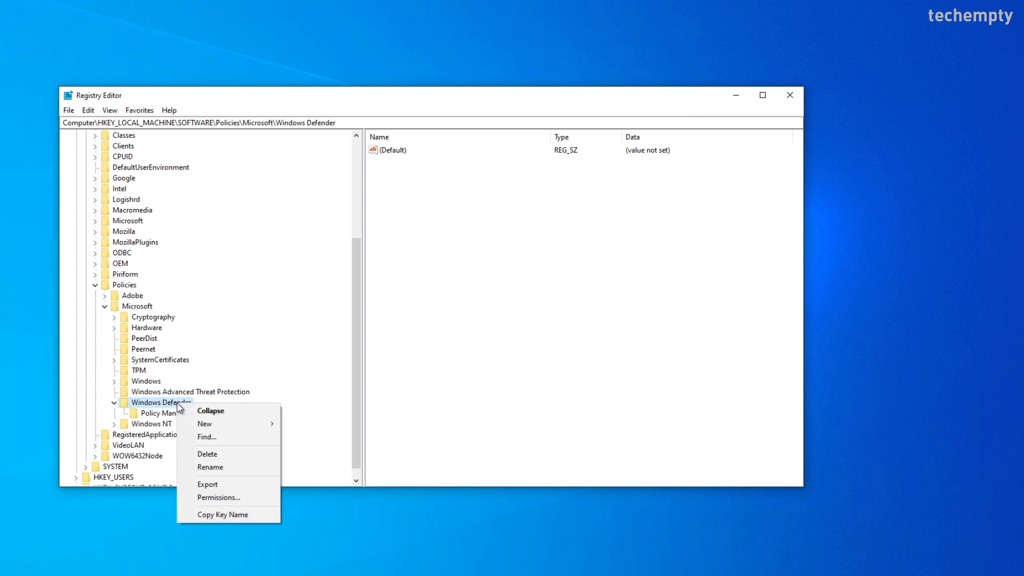
mouse_move(228, 424)
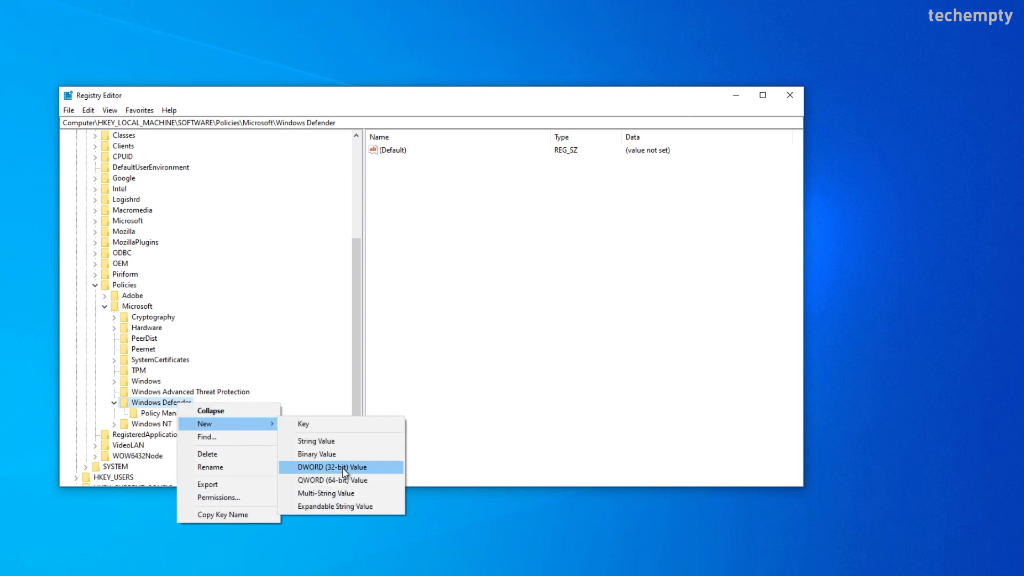
left_click(375, 472)
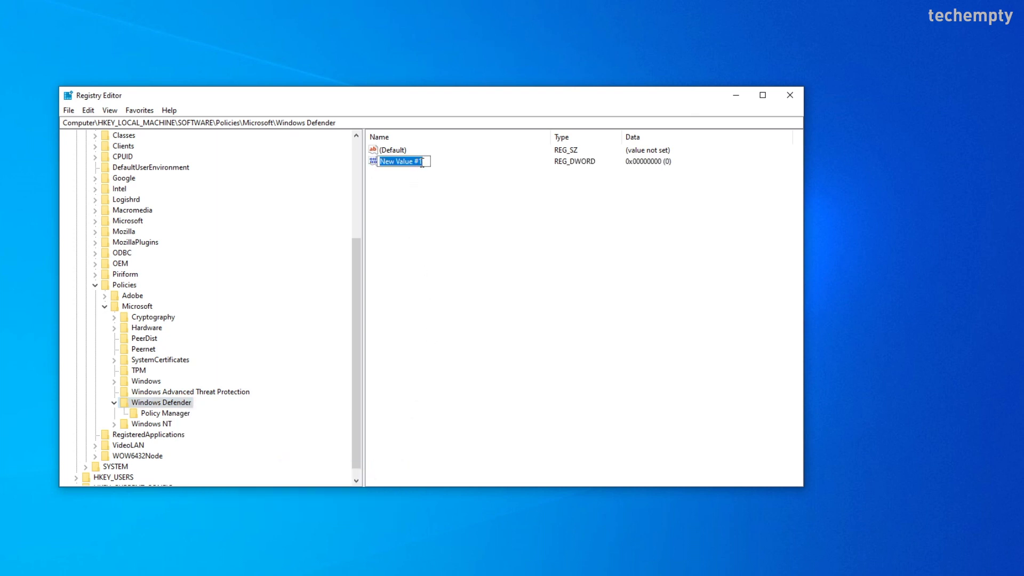
type("D")
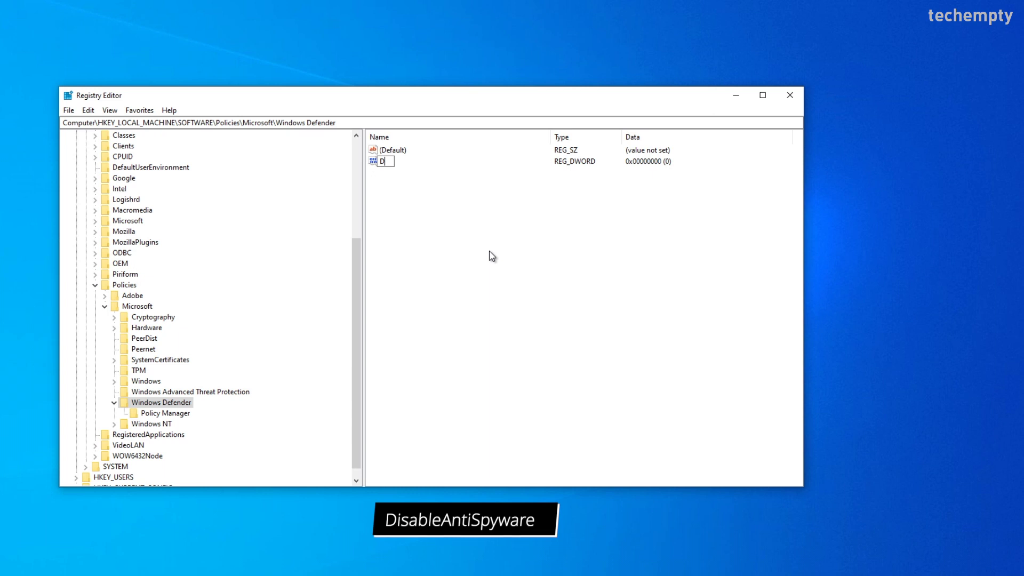
type("isableAn")
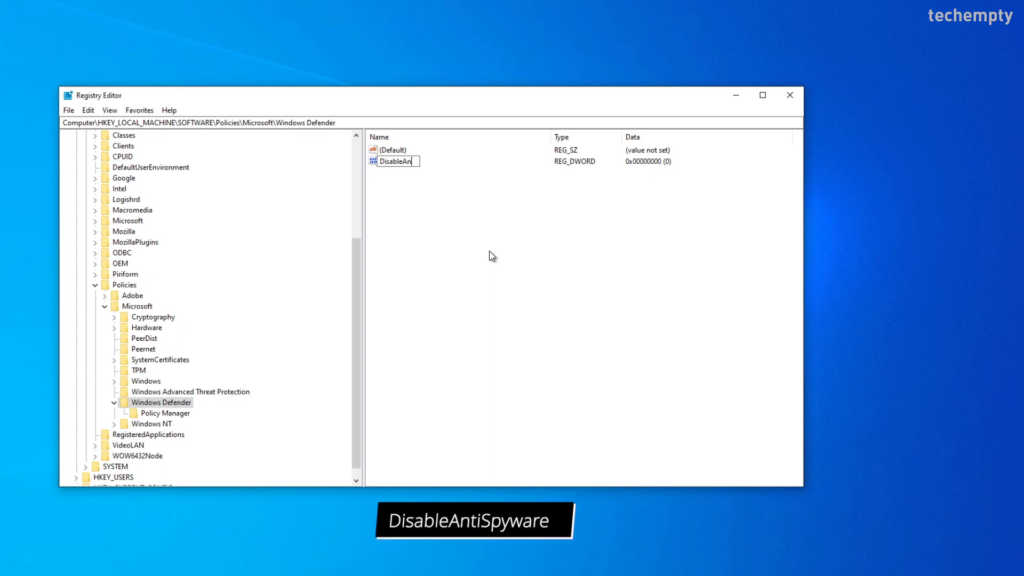
type("tiSpyware")
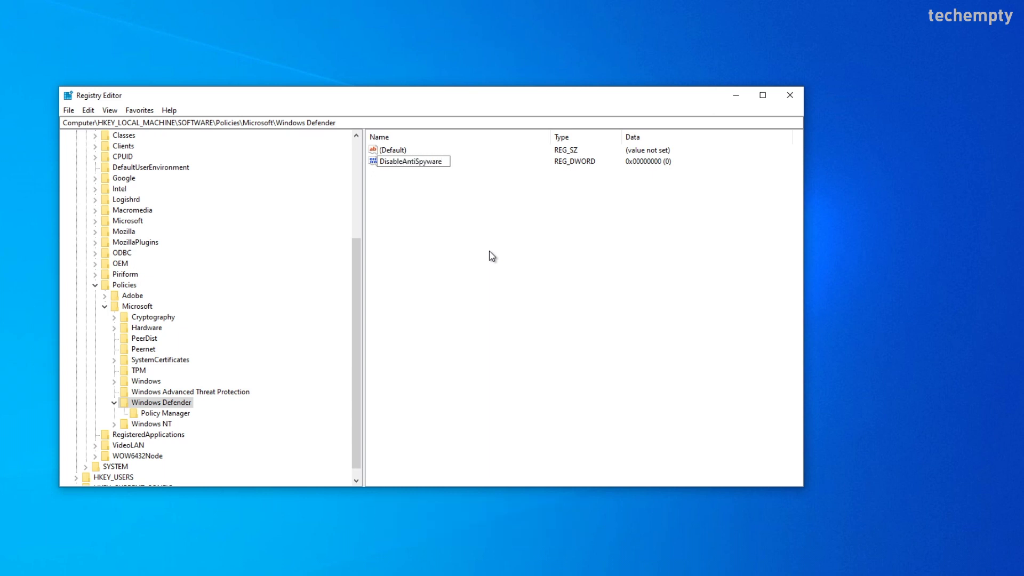
key("Return")
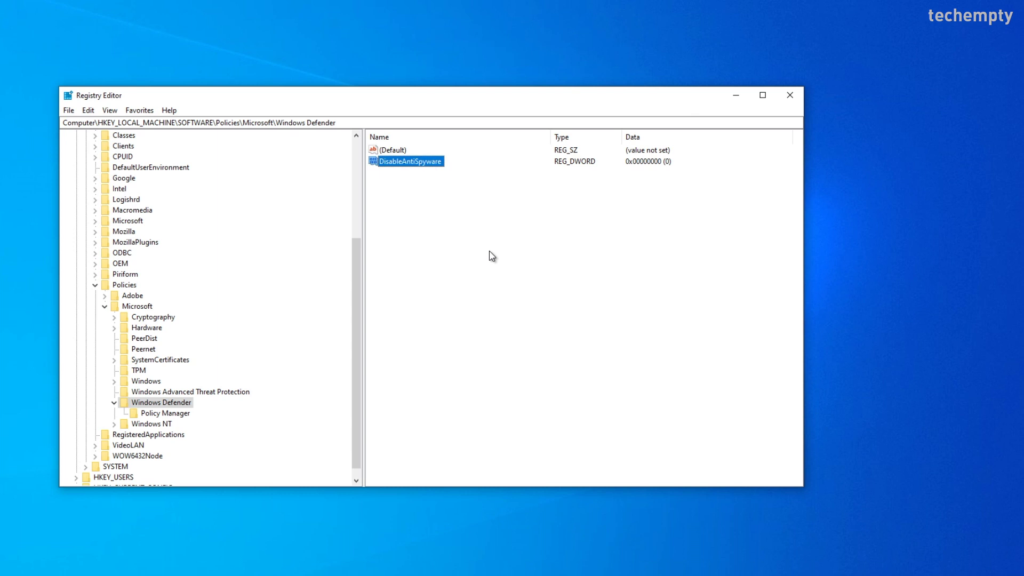
Modify DisableAntiSpyware so its value data is 1.
right_click(435, 161)
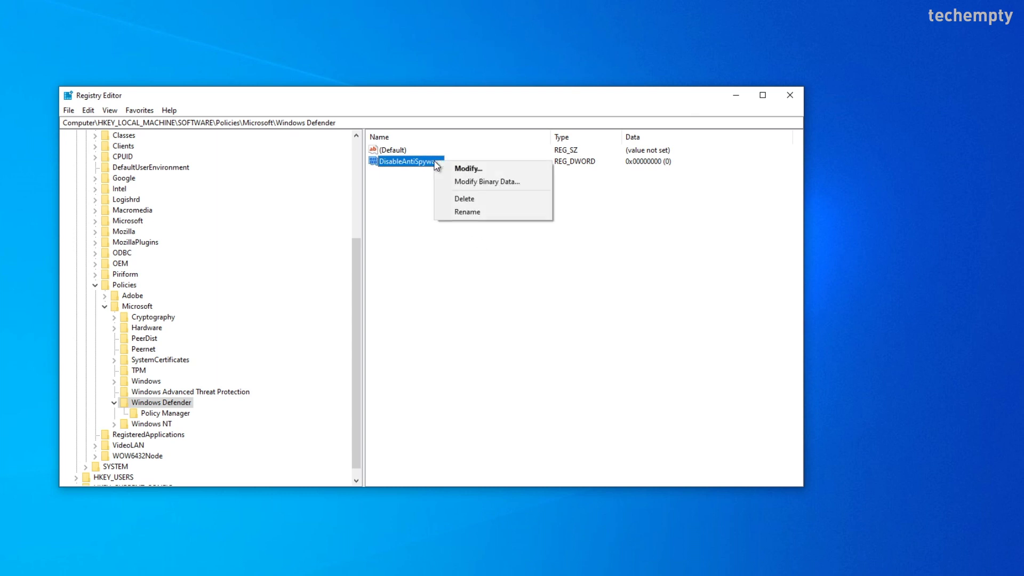
left_click(494, 169)
type("1")
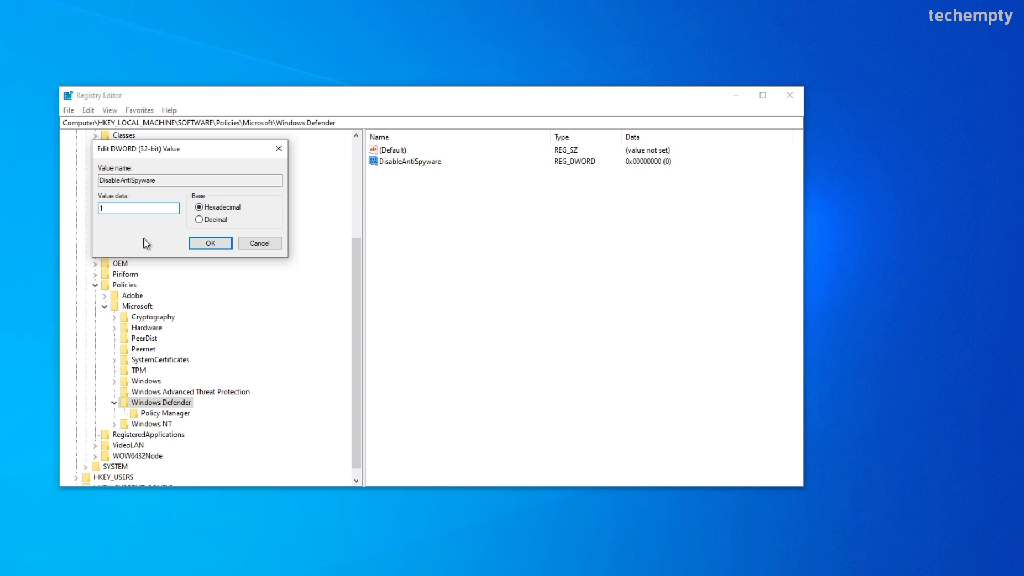
left_click(215, 244)
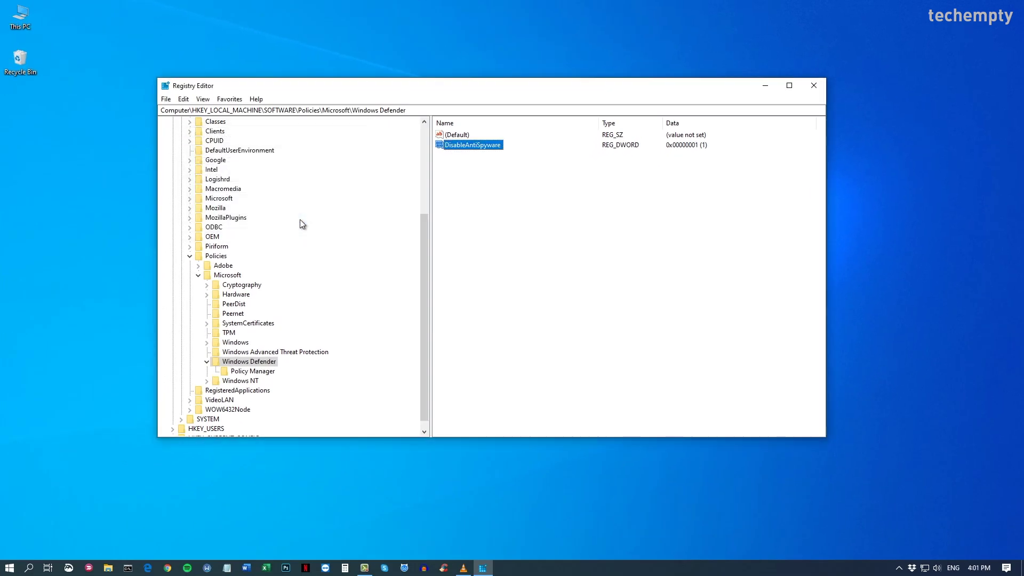
Close Registry Editor to return to the desktop.
left_click(814, 86)
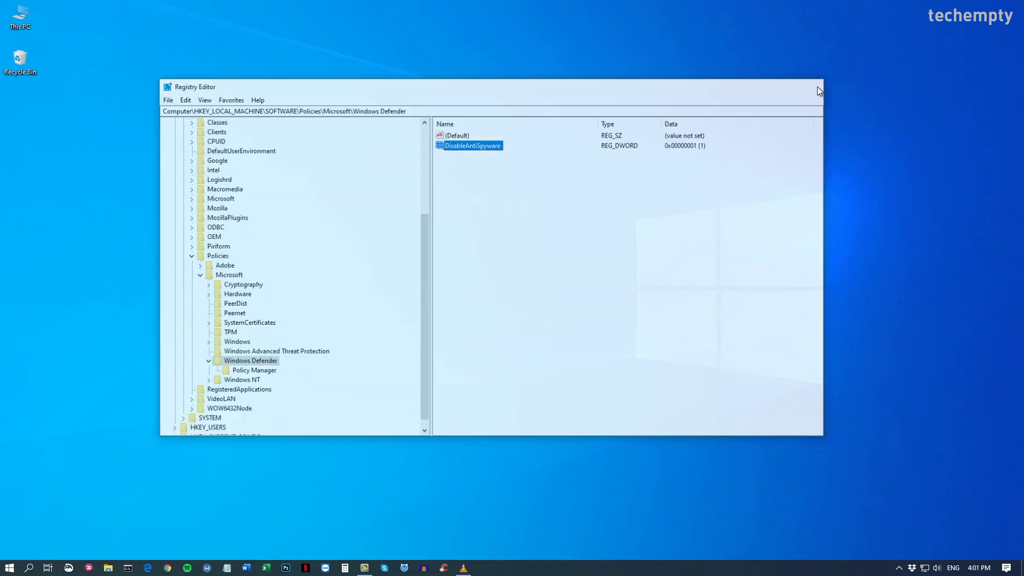